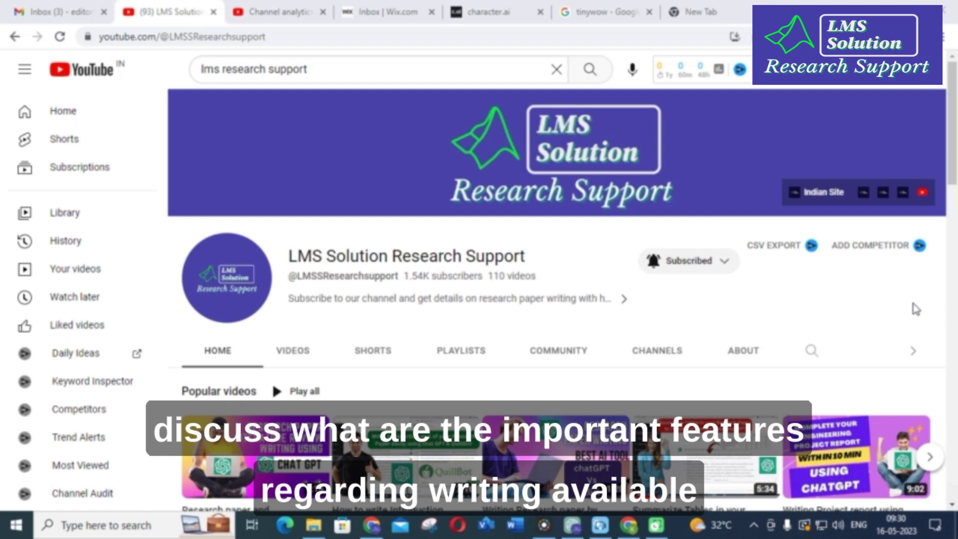
# - Switch to the Google results for tinywow and open the TinyWow website
pyautogui.click(606, 12)
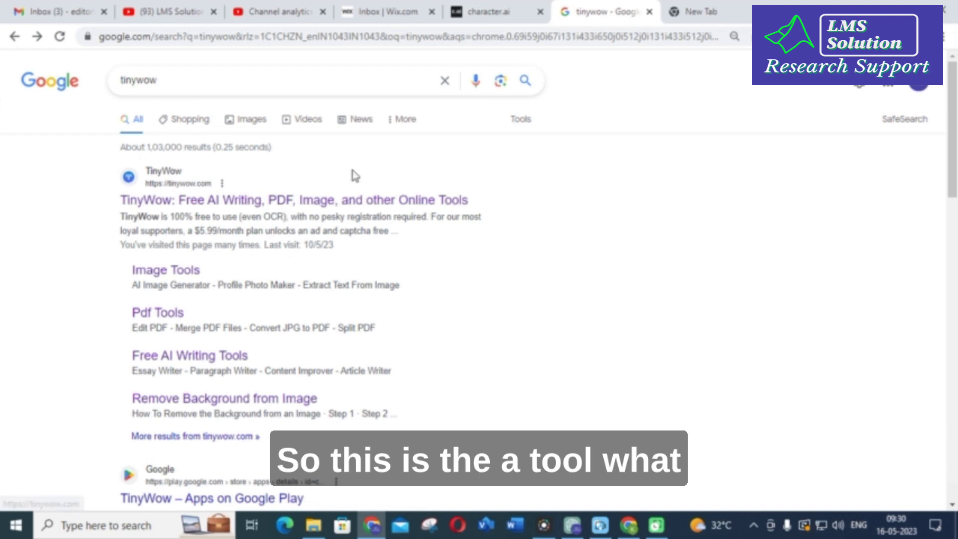
pyautogui.click(164, 204)
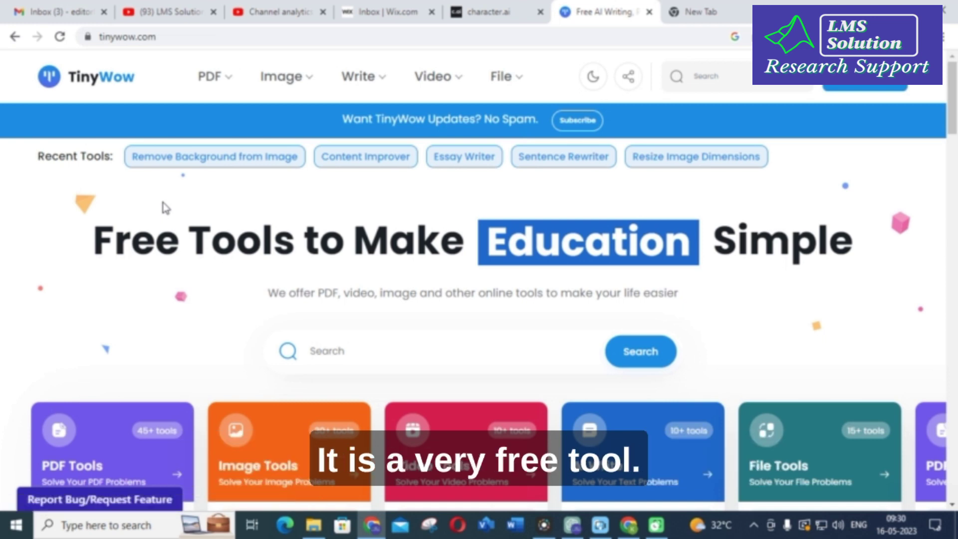
pyautogui.click(569, 164)
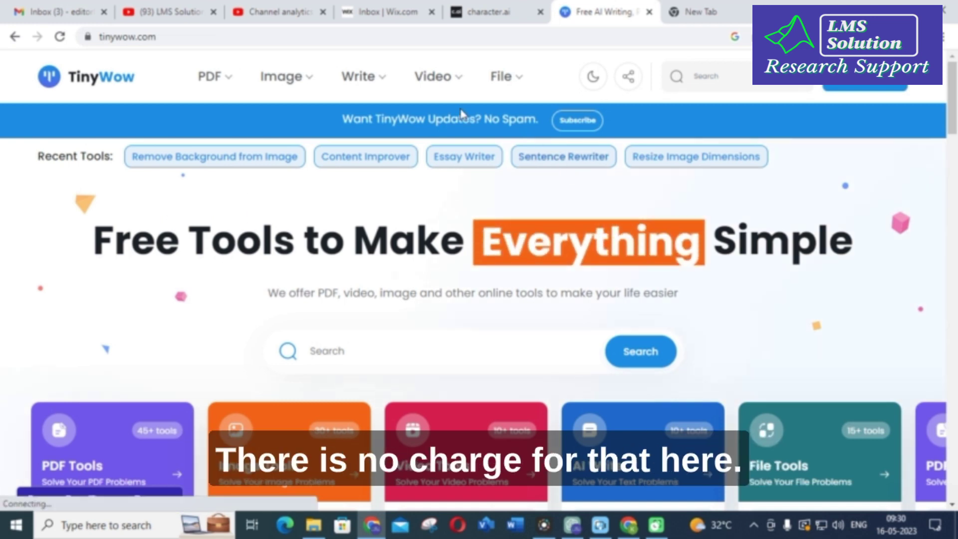
# - Look over the PDF, Image and Write tool categories and open the AI Write tools page
pyautogui.moveTo(358, 80)
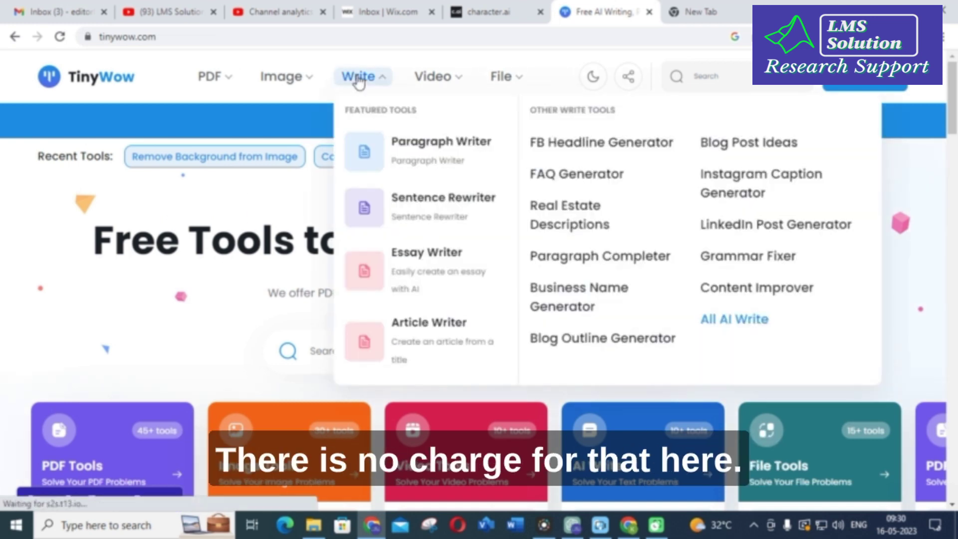
pyautogui.moveTo(212, 83)
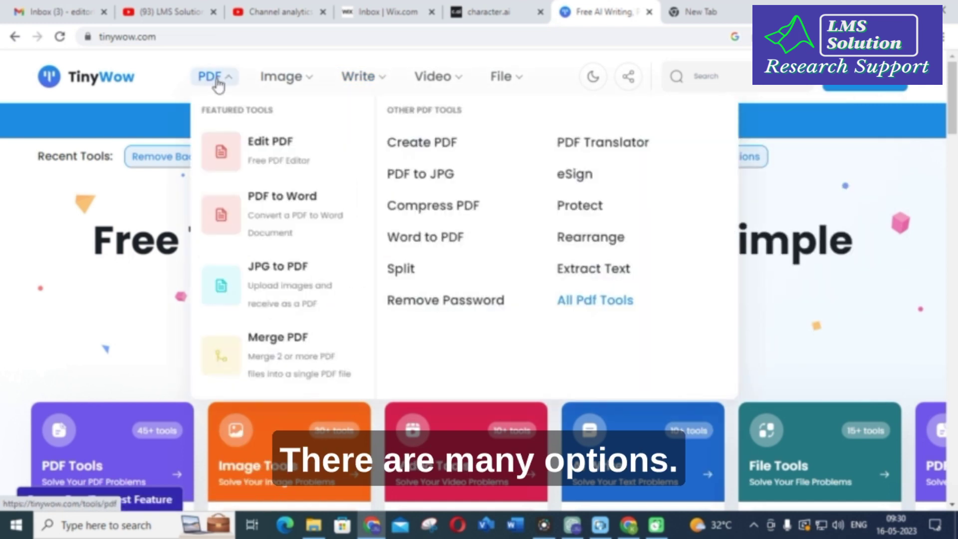
pyautogui.moveTo(307, 86)
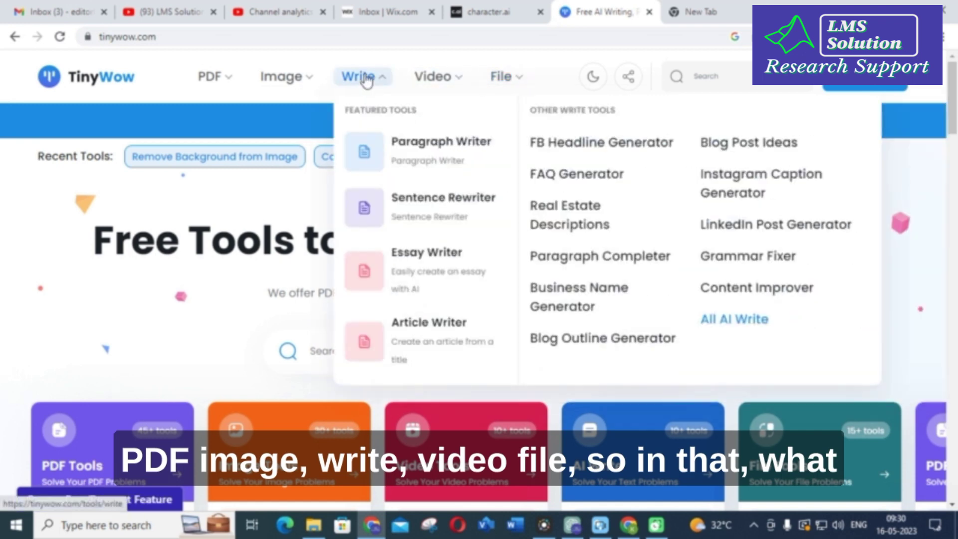
pyautogui.click(367, 80)
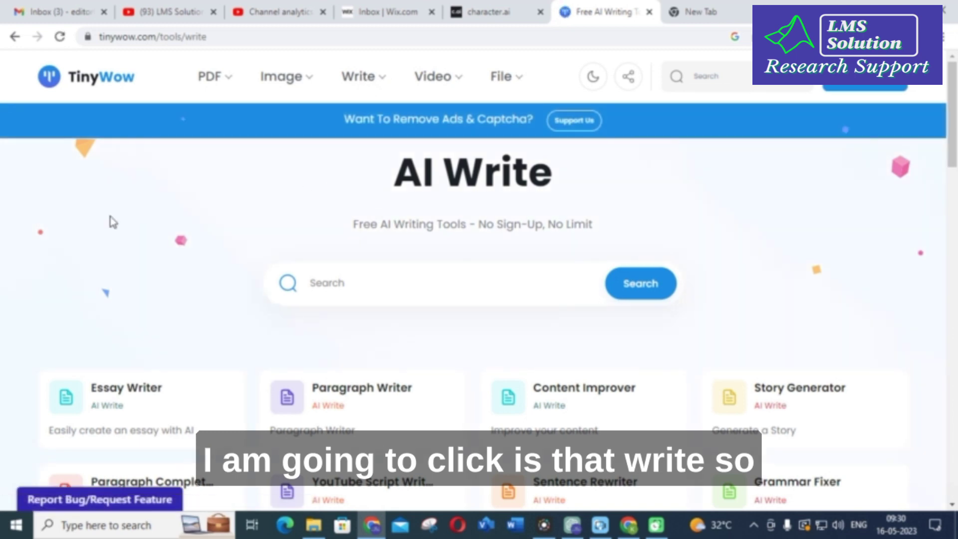
# - Look through the catalogue of AI writing tools to see which ones are offered
pyautogui.scroll(-12, 123, 218)
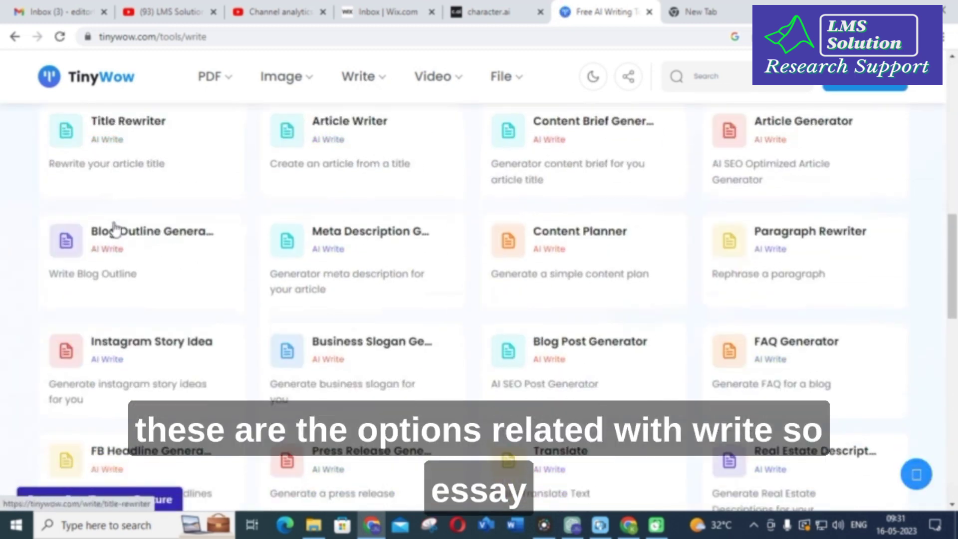
pyautogui.scroll(-12, 114, 229)
pyautogui.scroll(3, 115, 229)
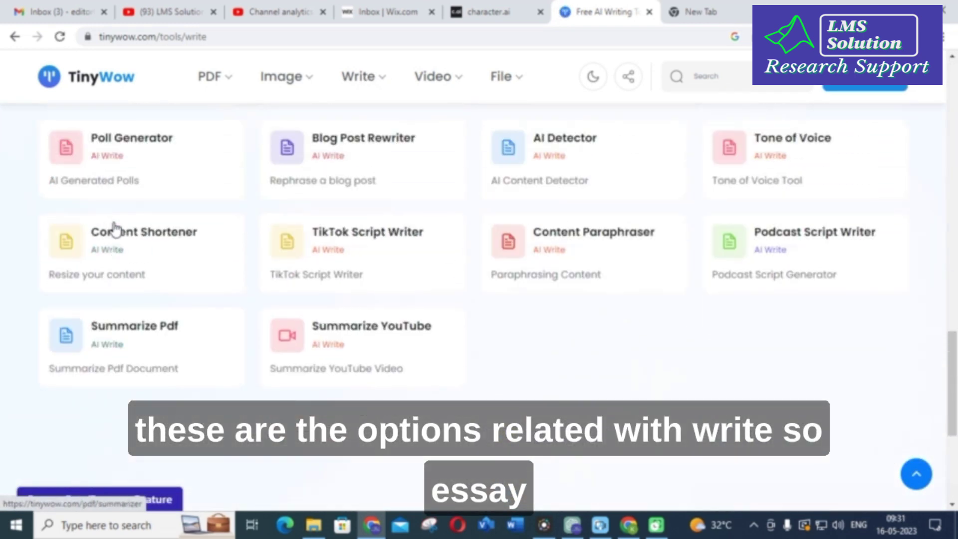
pyautogui.scroll(15, 115, 229)
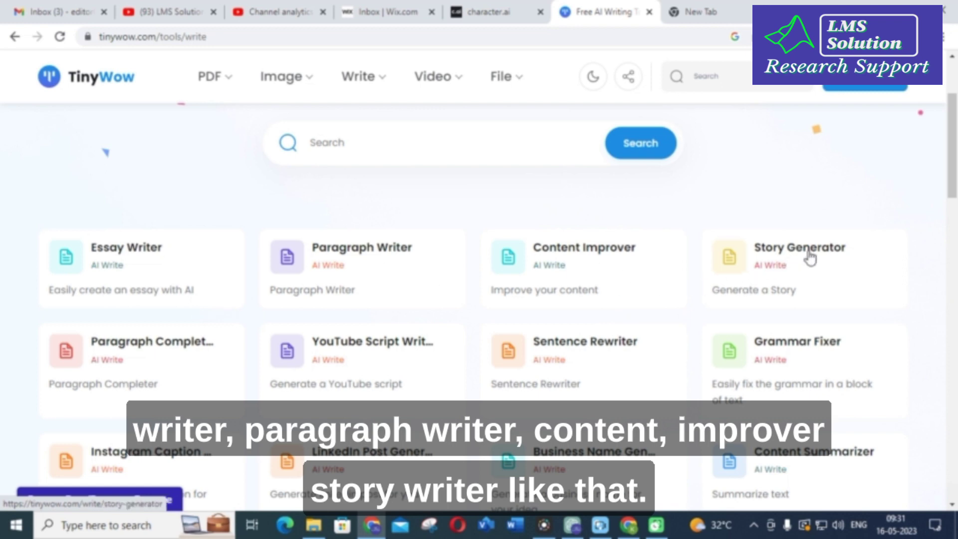
pyautogui.scroll(-3, 142, 268)
pyautogui.scroll(-3, 141, 272)
pyautogui.scroll(5, 139, 278)
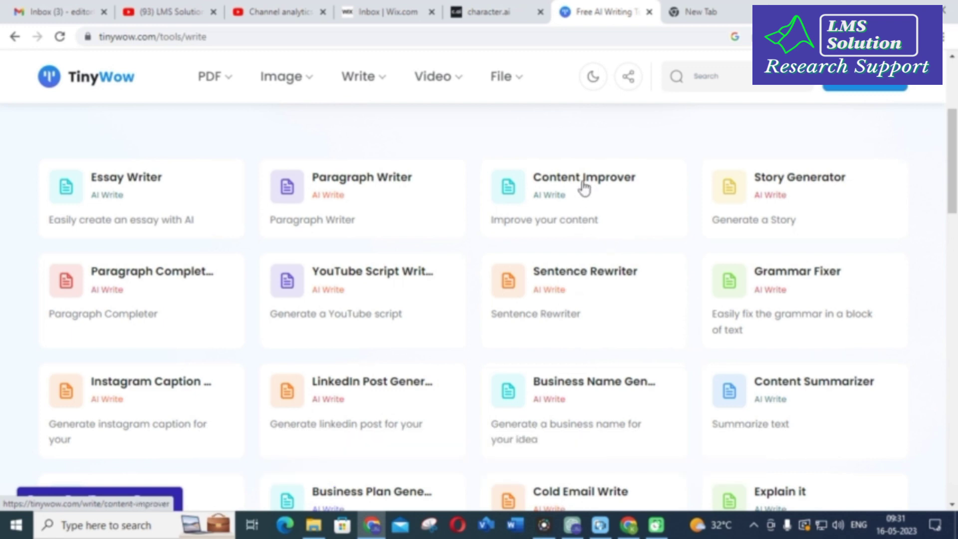
# - Open the Essay Writer and enter the essay topic "explain about battery charging methods"
pyautogui.click(123, 178)
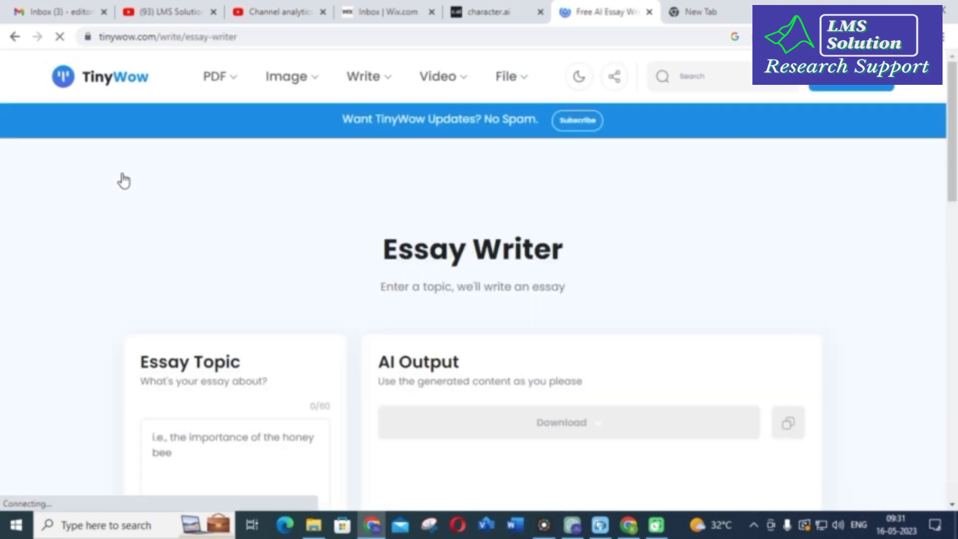
pyautogui.scroll(-1, 209, 388)
pyautogui.click(205, 314)
pyautogui.write('e')
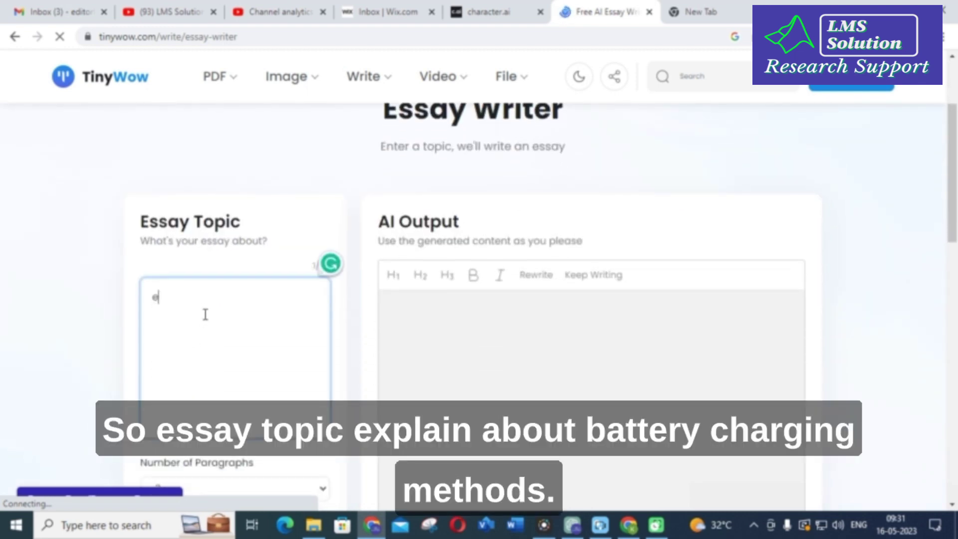
pyautogui.write('xploin abou')
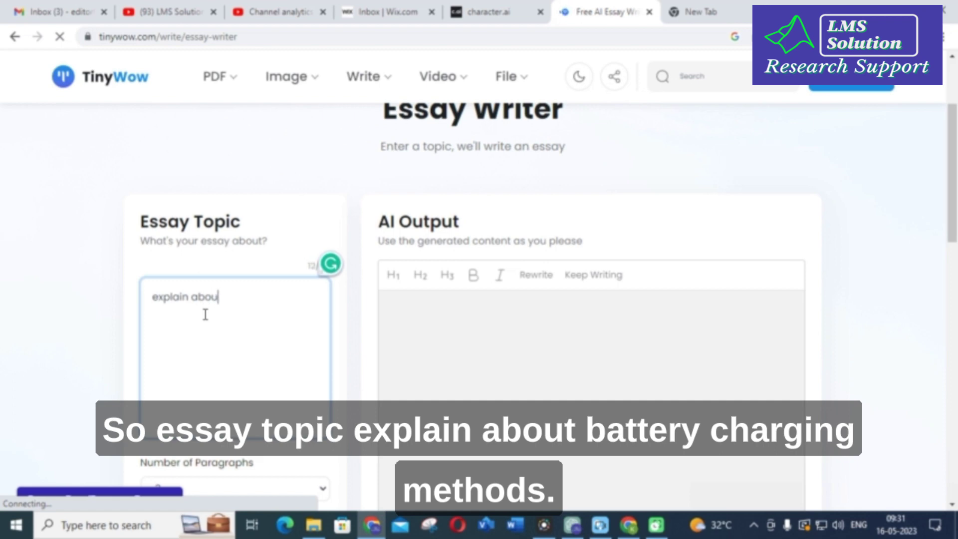
pyautogui.write('t battery ')
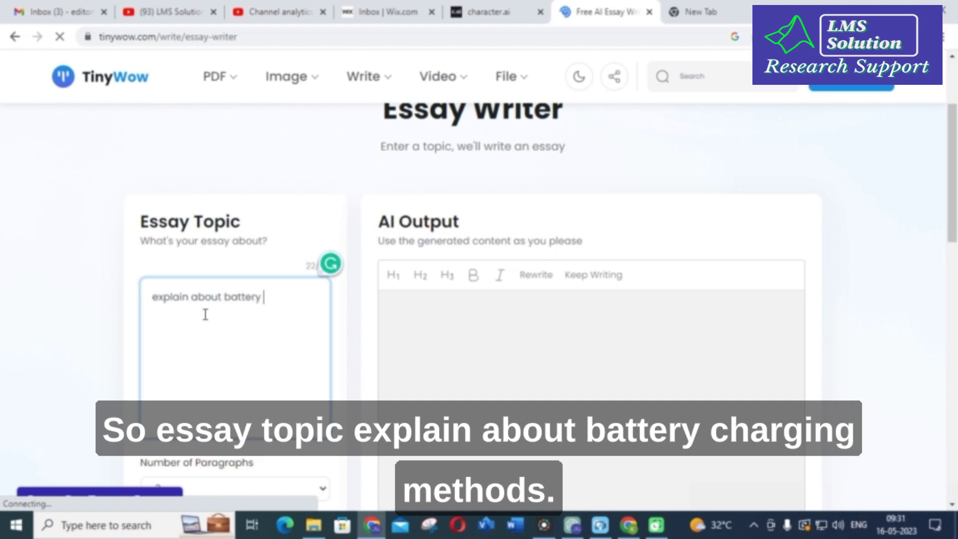
pyautogui.write('charging')
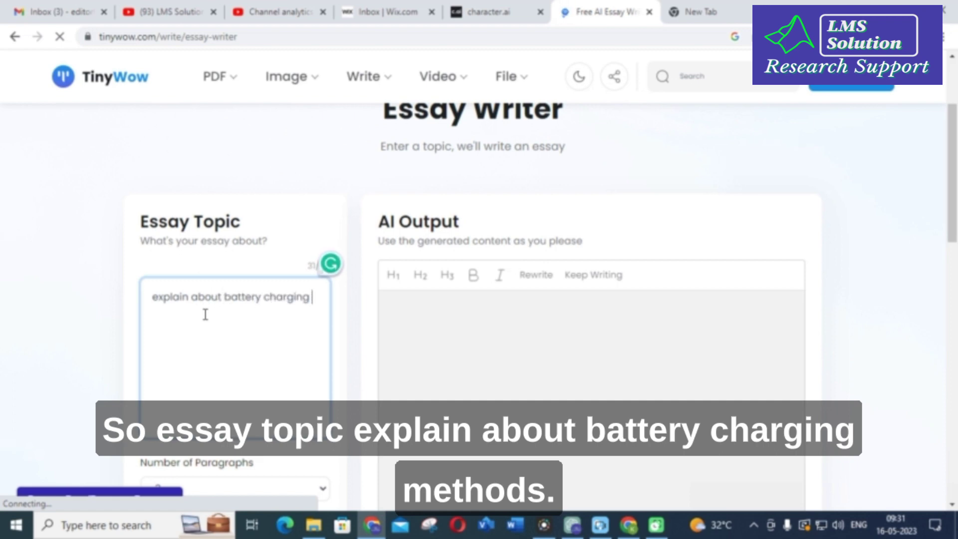
pyautogui.write(' methods')
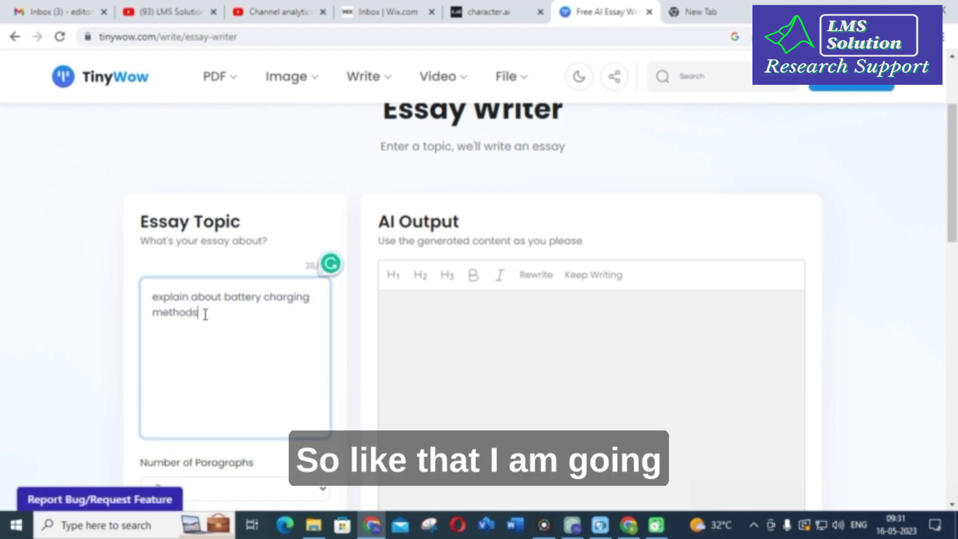
# - Set the essay to 2 paragraphs at High School education level and generate it
pyautogui.scroll(-4, 164, 335)
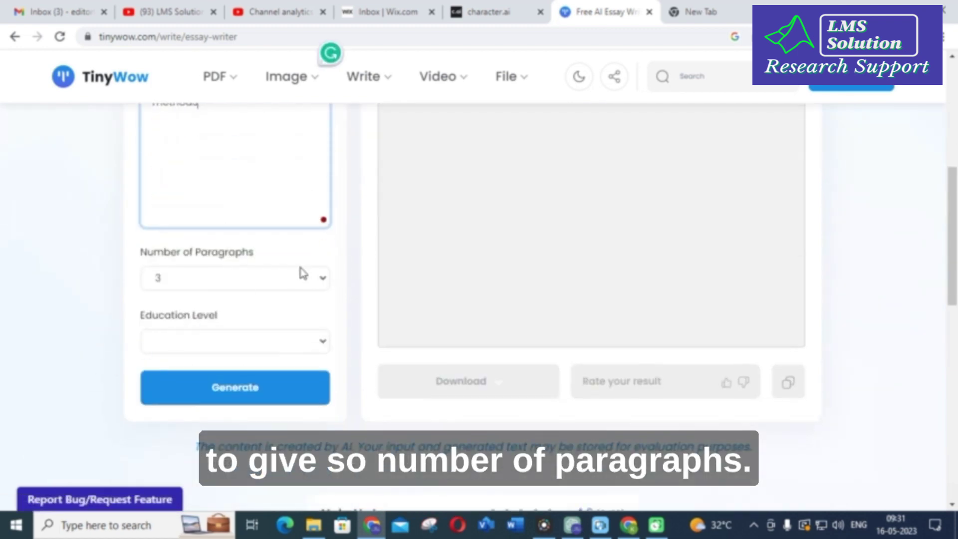
pyautogui.click(309, 278)
pyautogui.click(158, 314)
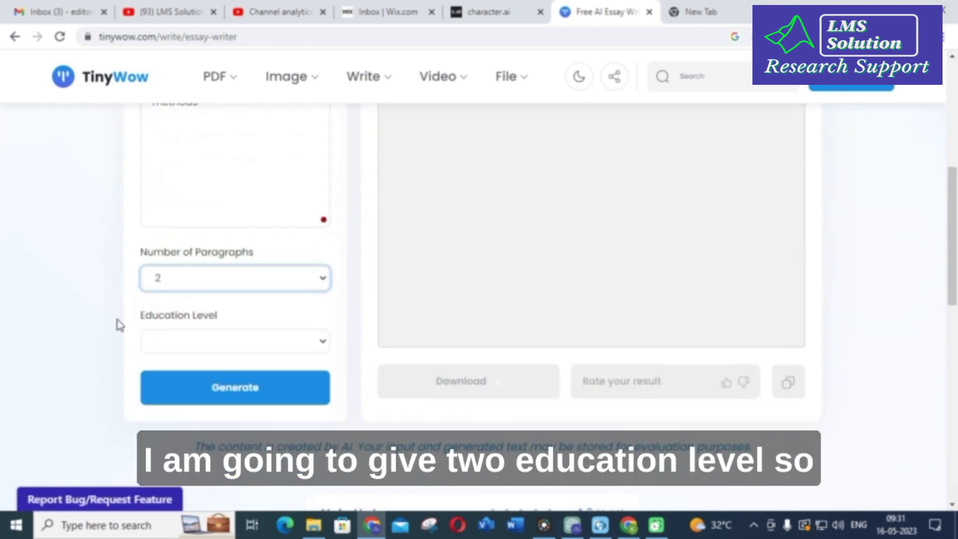
pyautogui.click(255, 348)
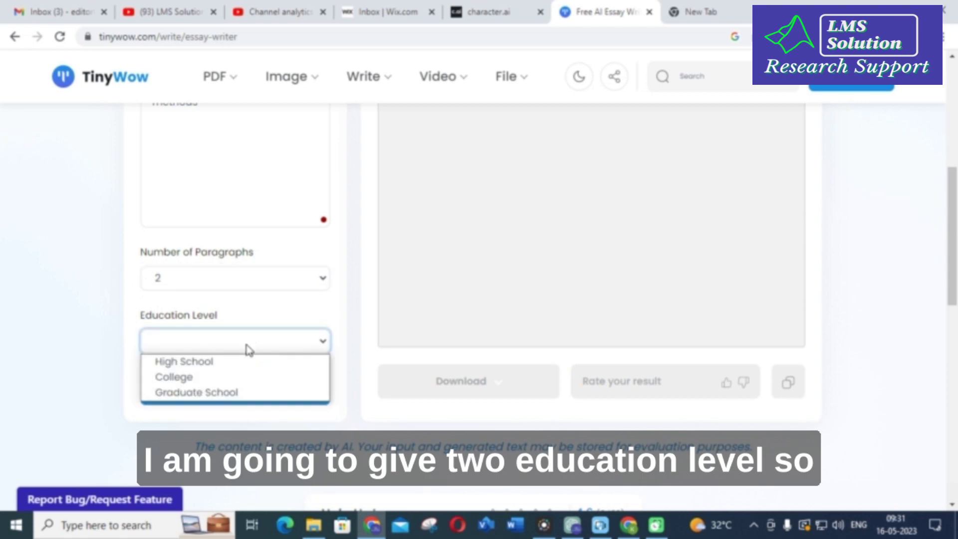
pyautogui.click(184, 365)
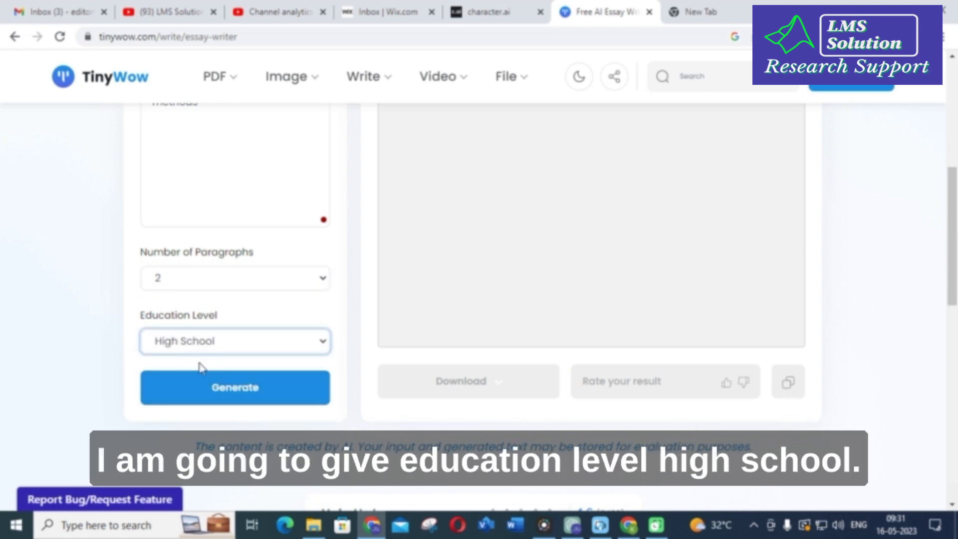
pyautogui.click(197, 391)
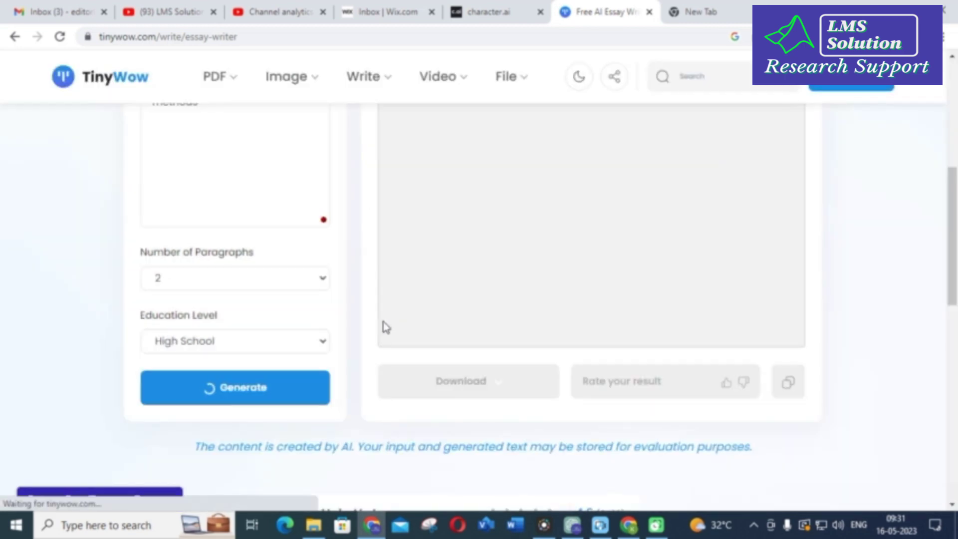
# - Try to extend the generated essay with Keep Writing, using End of Copy as location and A Few Sentences as length
pyautogui.scroll(4, 70, 250)
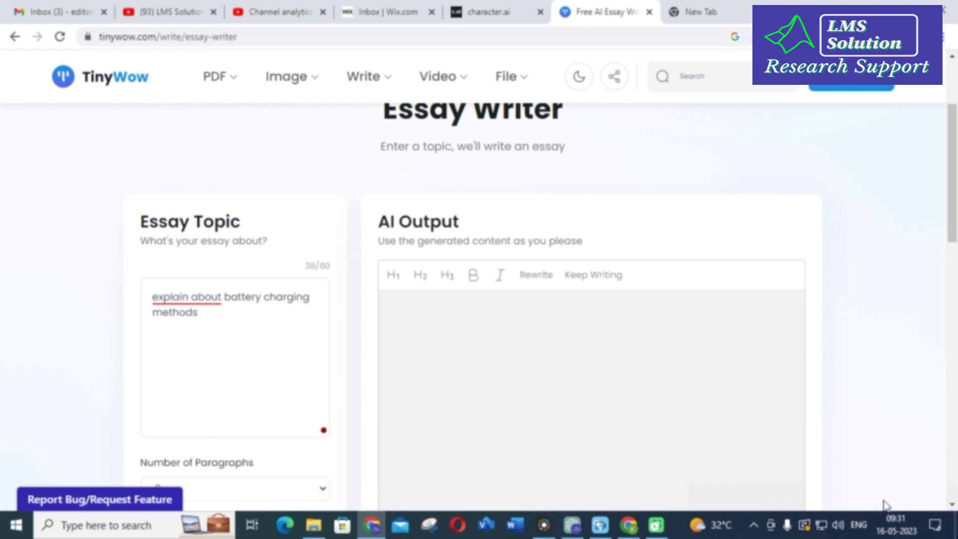
pyautogui.scroll(-1, 884, 505)
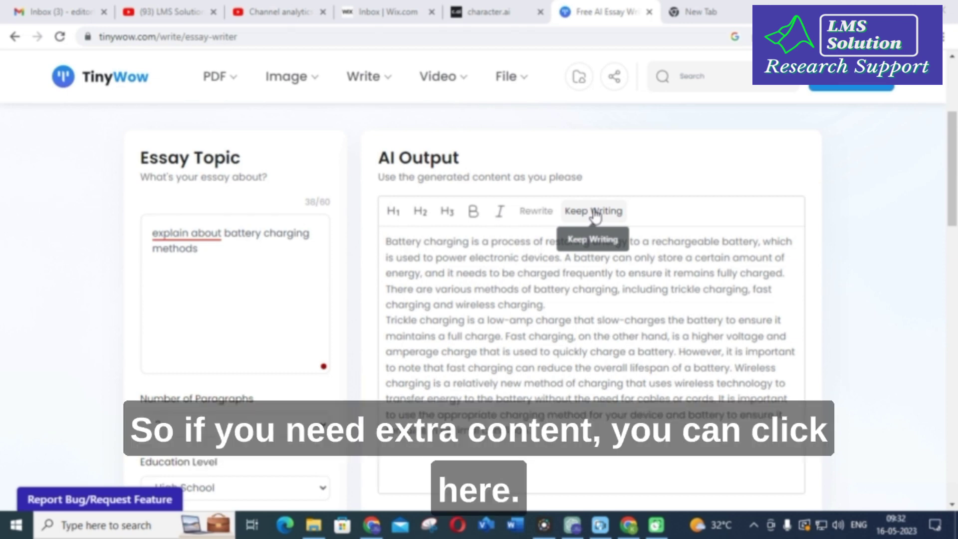
pyautogui.click(594, 213)
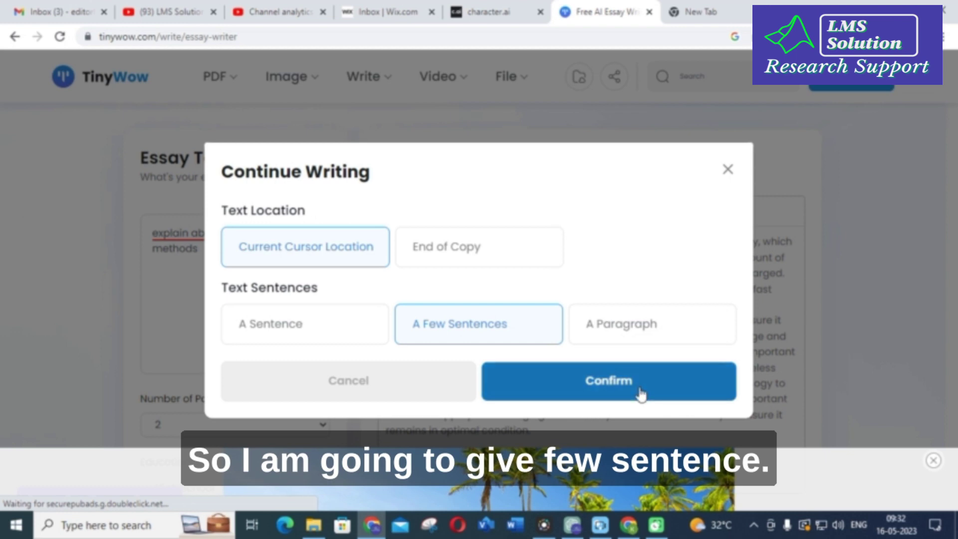
pyautogui.click(494, 255)
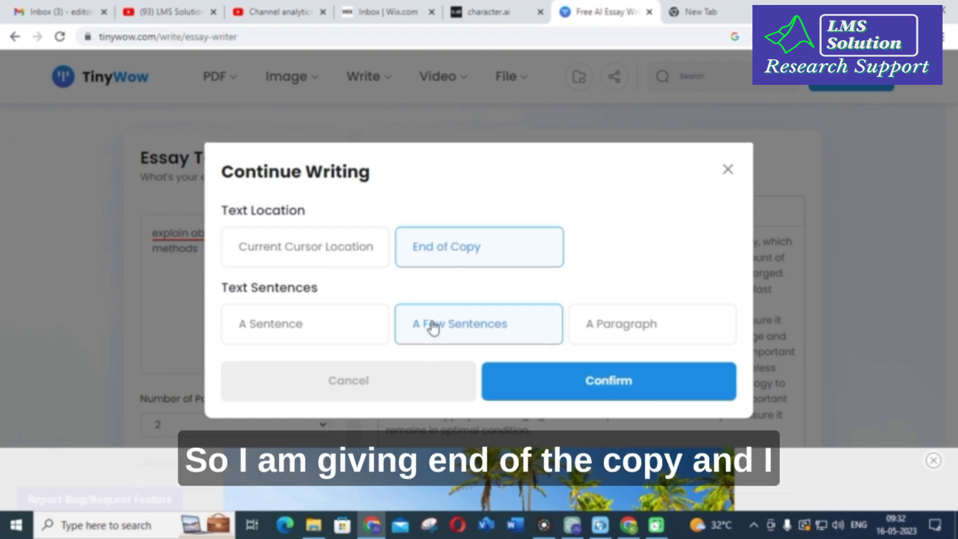
pyautogui.click(575, 380)
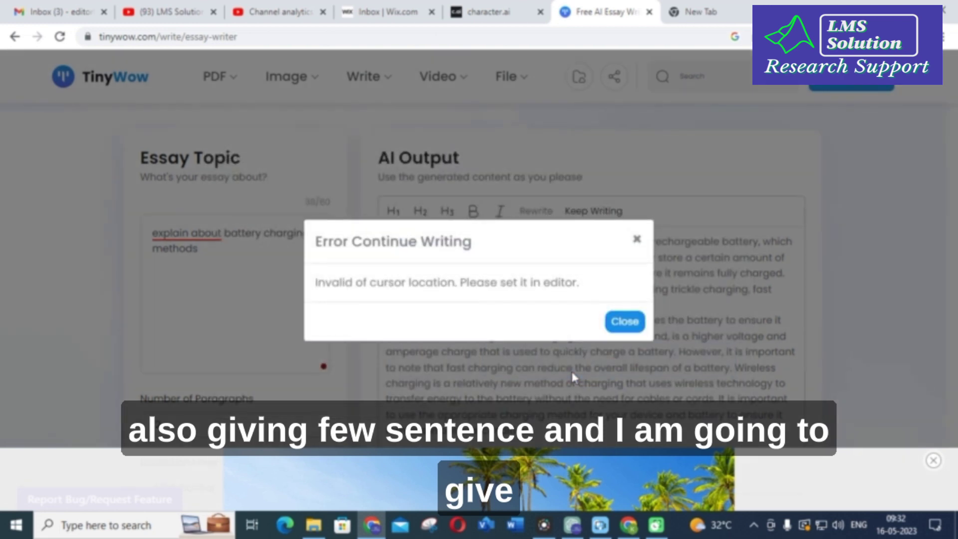
pyautogui.click(624, 322)
# - Run Keep Writing again with End of Copy and A Few Sentences, and review the extended essay text
pyautogui.scroll(-4, 551, 370)
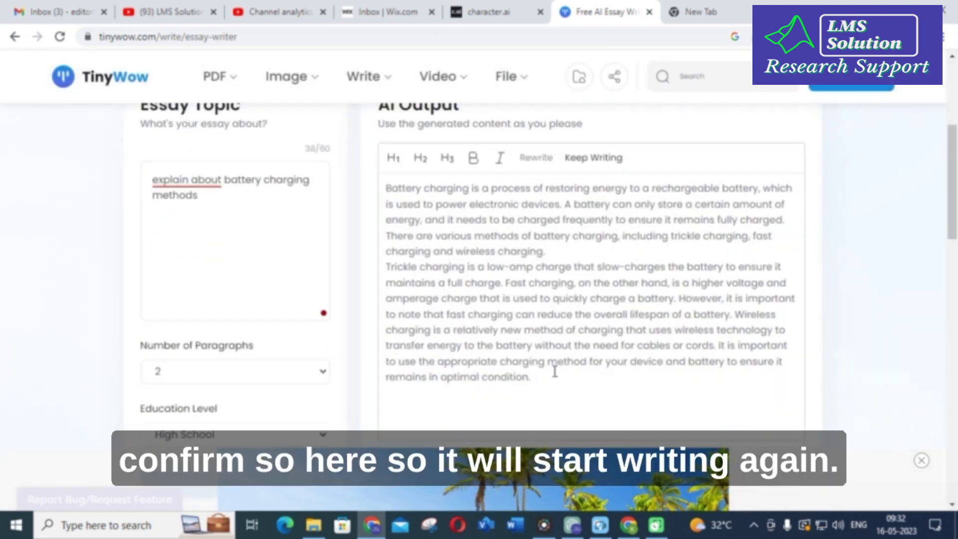
pyautogui.scroll(3, 573, 268)
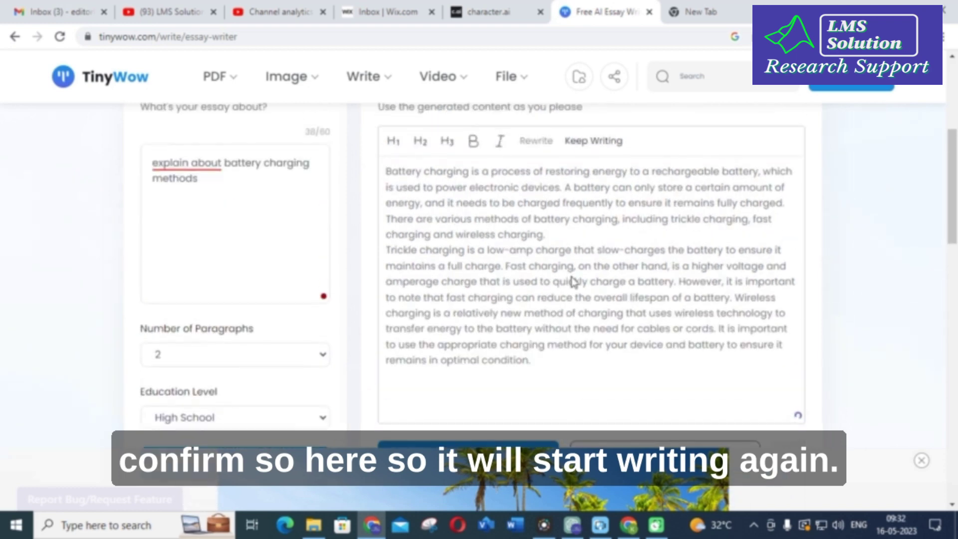
pyautogui.click(593, 146)
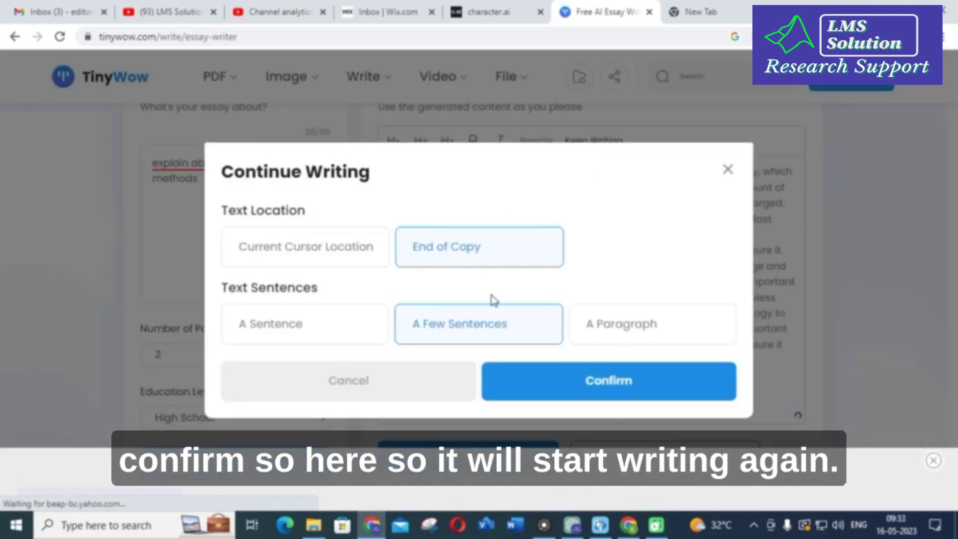
pyautogui.click(614, 391)
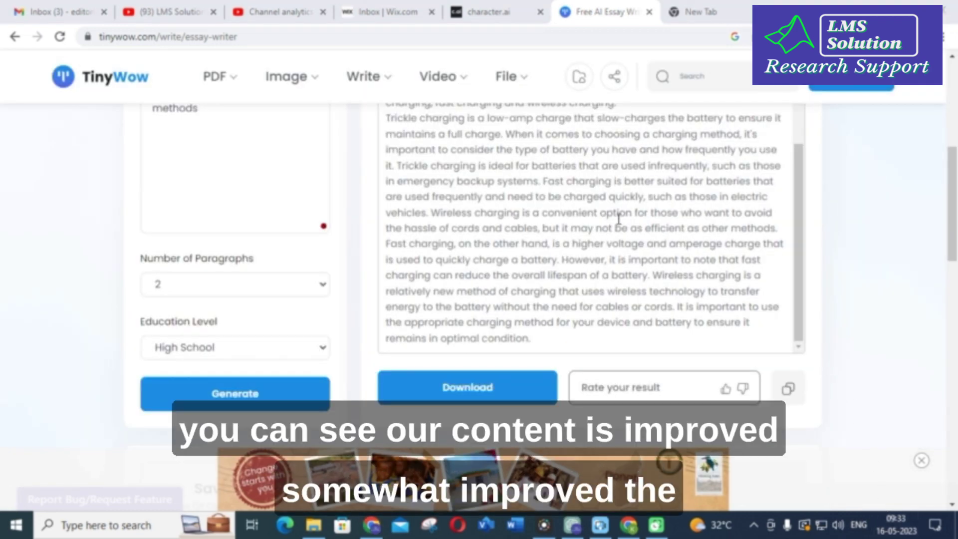
pyautogui.moveTo(562, 259); pyautogui.dragTo(721, 333)
pyautogui.scroll(2, 514, 199)
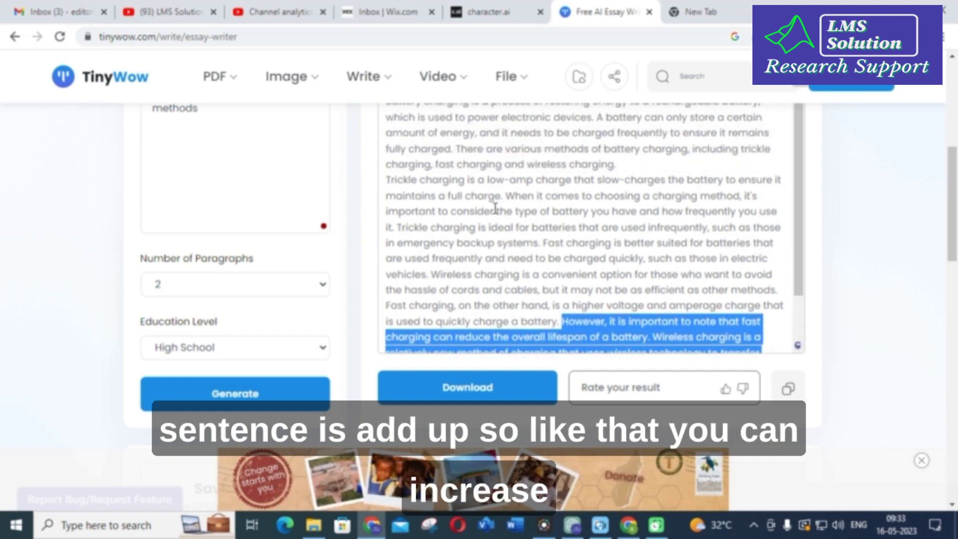
pyautogui.scroll(3, 885, 217)
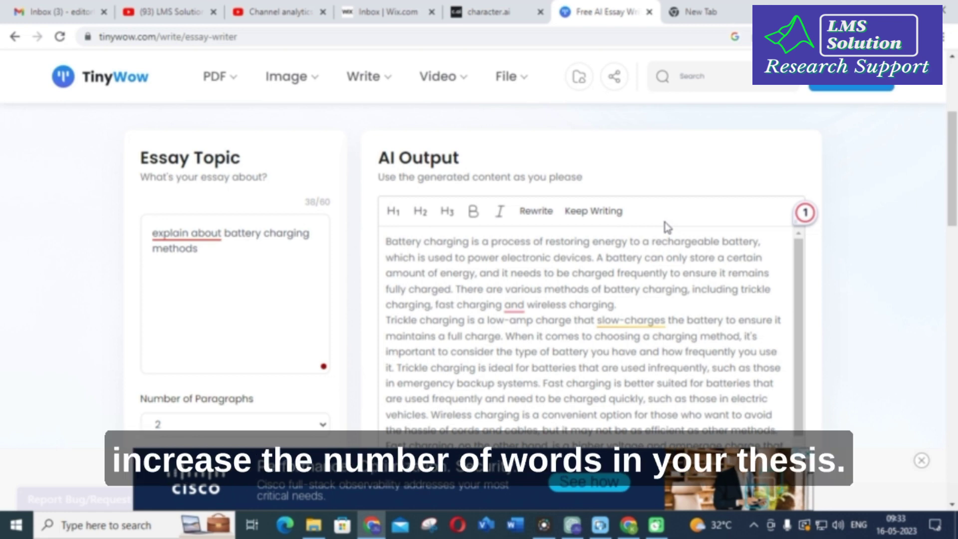
# - Return to the AI Write tools list and open the Content Improver
pyautogui.click(15, 37)
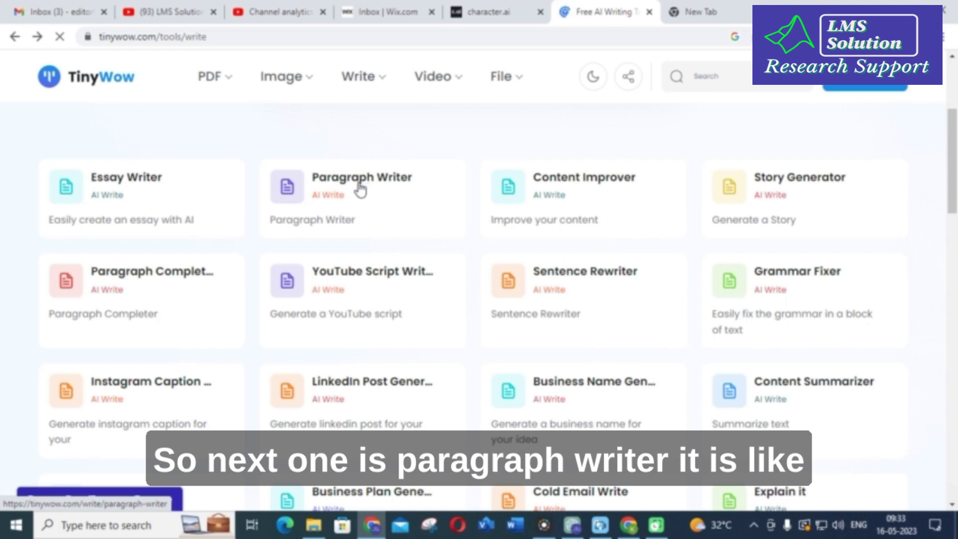
pyautogui.click(555, 175)
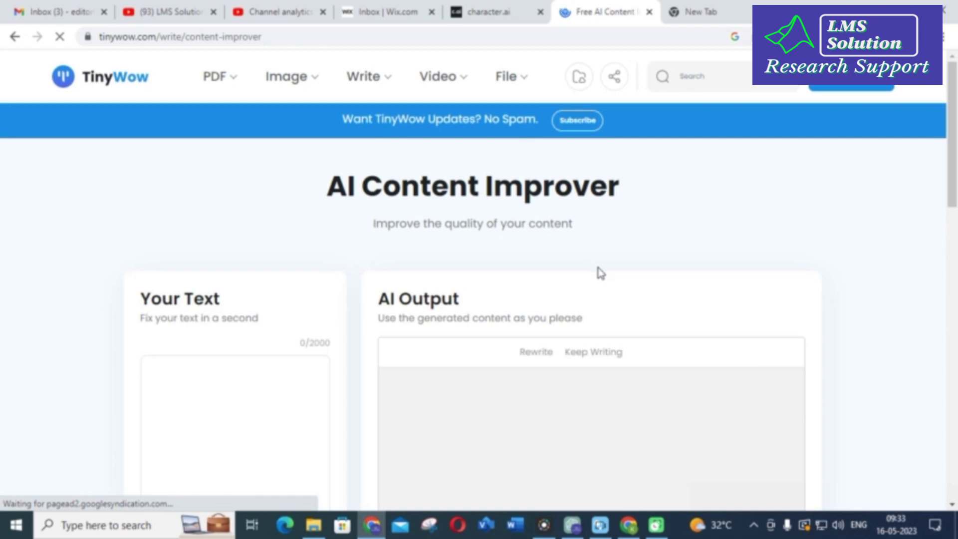
# - Paste the full photovoltaic abstract paragraph into the Content Improver as the text to improve
pyautogui.scroll(-3, 269, 275)
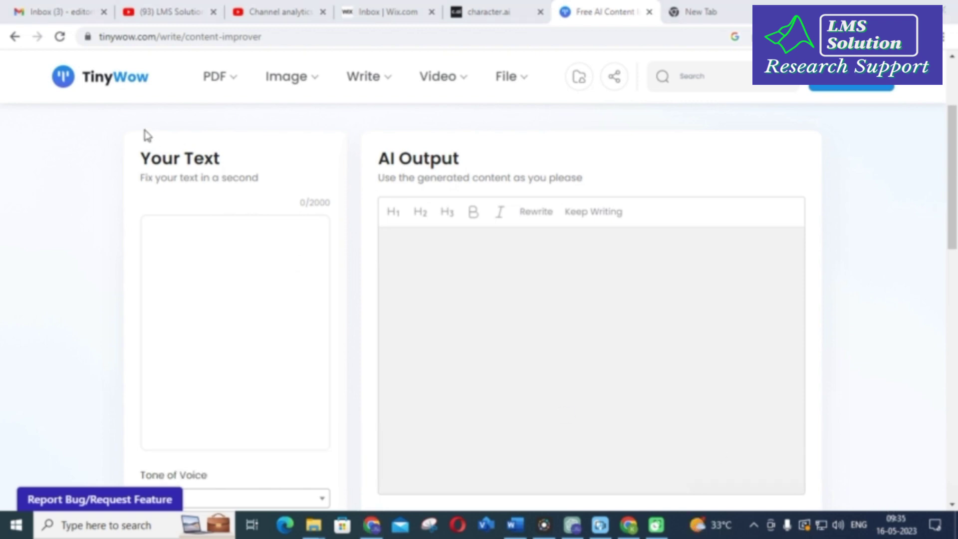
pyautogui.click(194, 241)
pyautogui.hotkey('ctrl', 'v')
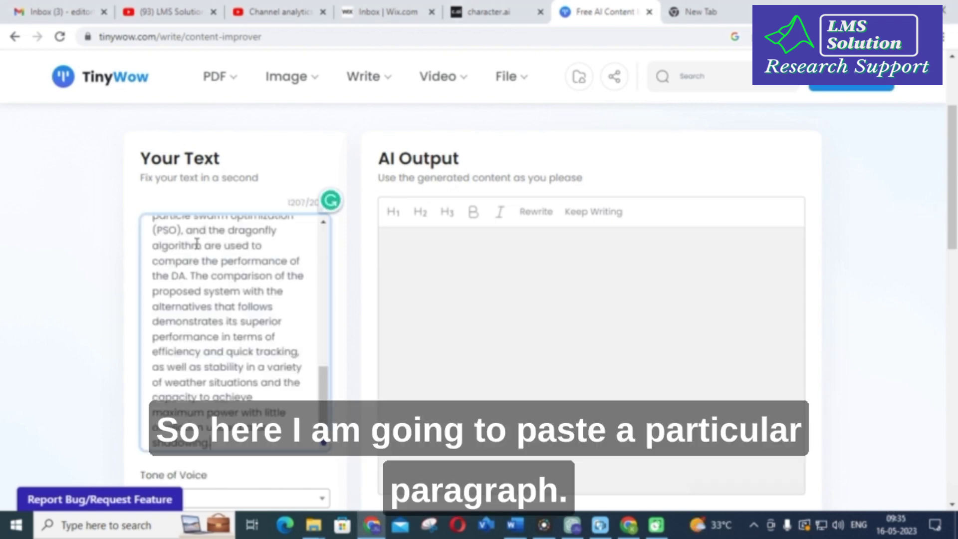
# - Set the tone of voice to Professional and generate the improved version of the pasted paragraph
pyautogui.scroll(-4, 51, 372)
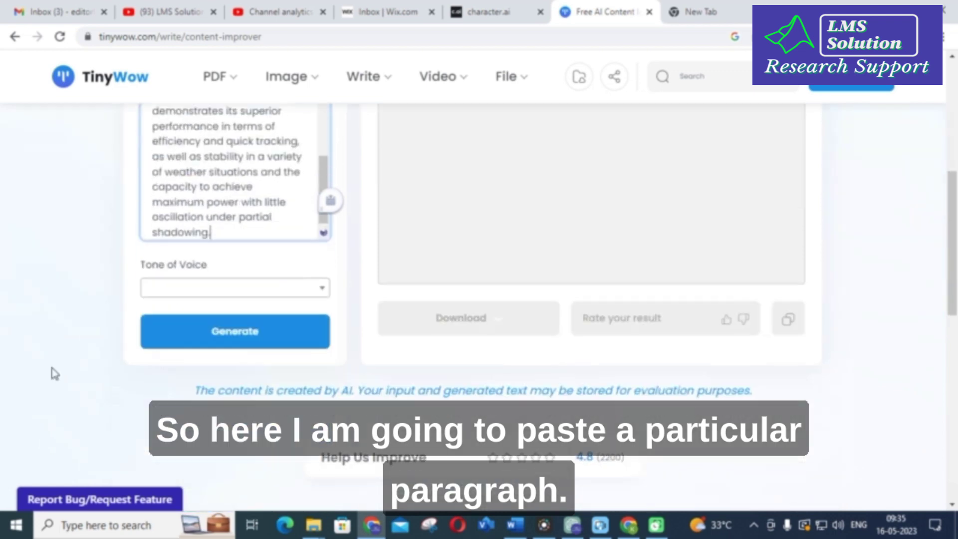
pyautogui.click(232, 294)
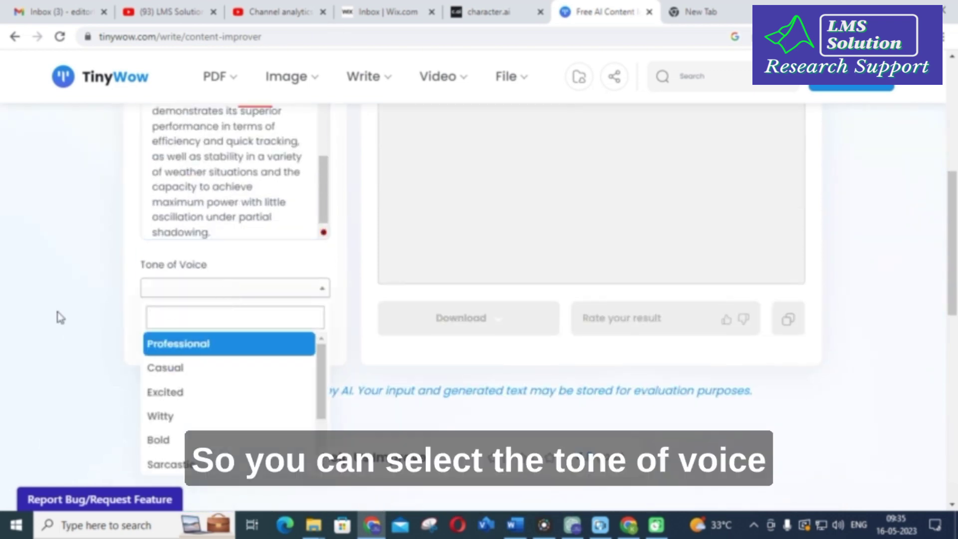
pyautogui.scroll(-1, 109, 314)
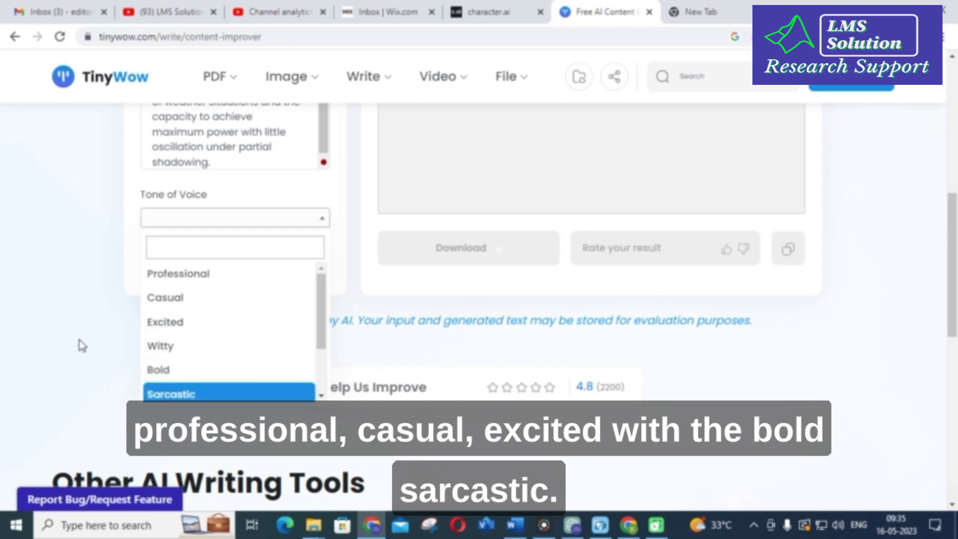
pyautogui.click(231, 273)
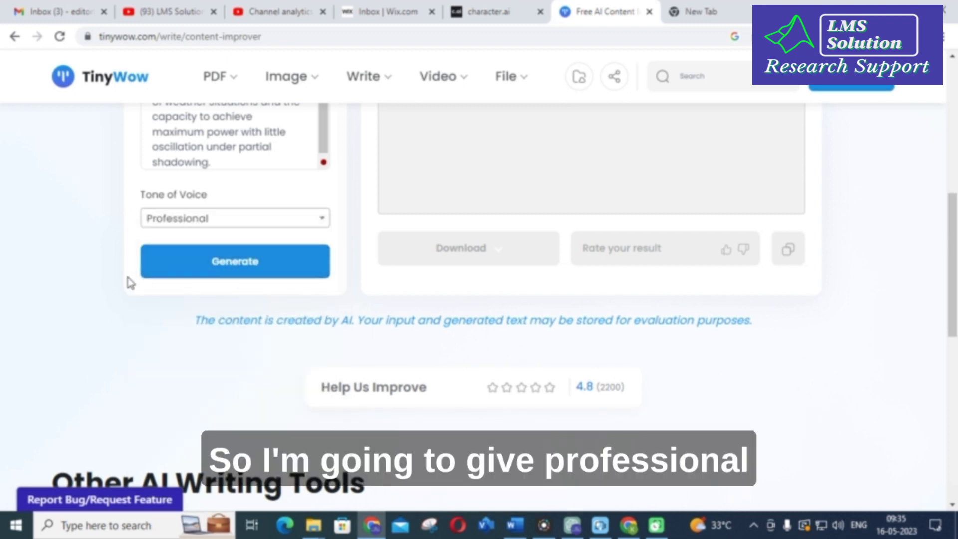
pyautogui.click(305, 264)
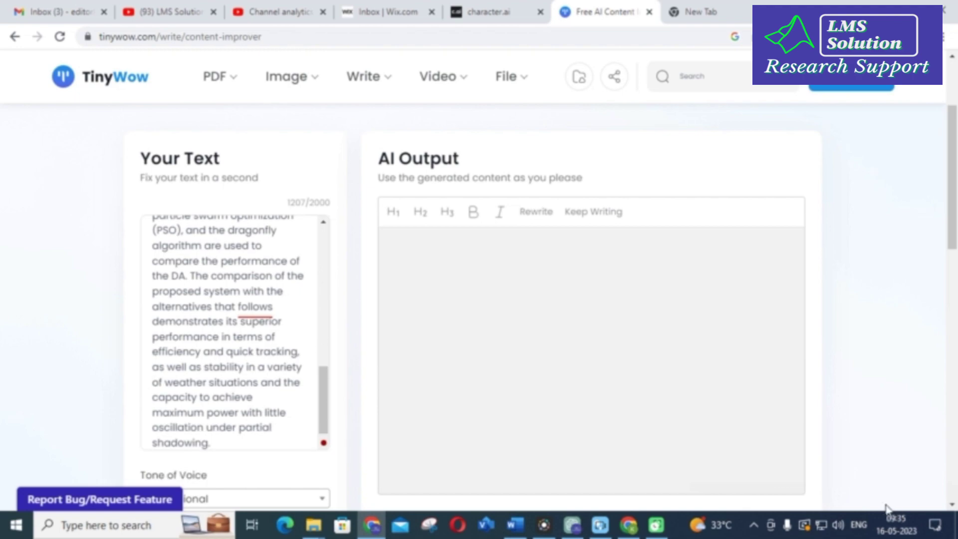
# - Review the improved text against the original photovoltaic paragraph from its beginning
pyautogui.scroll(-4, 459, 244)
pyautogui.scroll(6, 509, 284)
pyautogui.scroll(-2, 474, 312)
pyautogui.scroll(-1, 471, 319)
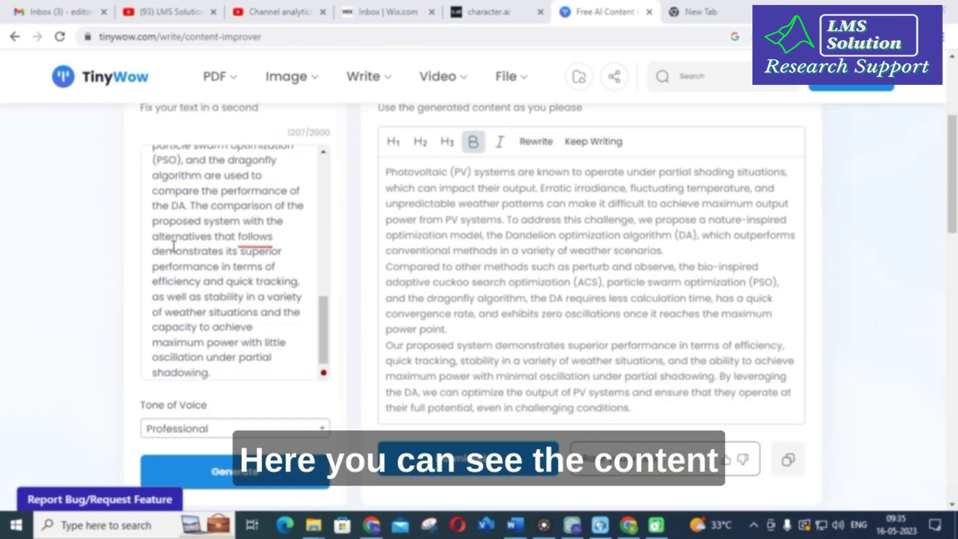
pyautogui.scroll(8, 171, 241)
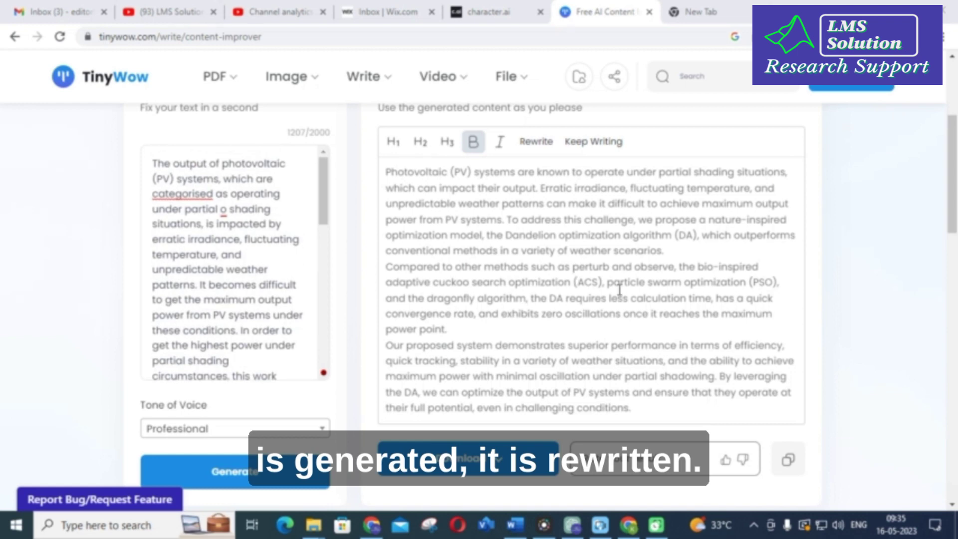
pyautogui.scroll(2, 606, 298)
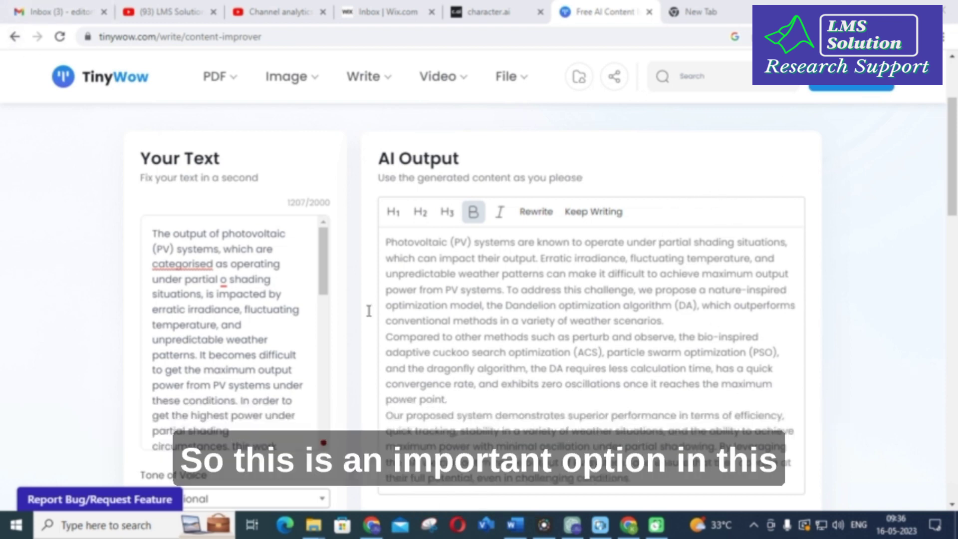
# - Return to the AI Write tools list, browse the available tools and open the Sentence Rewriter
pyautogui.click(15, 39)
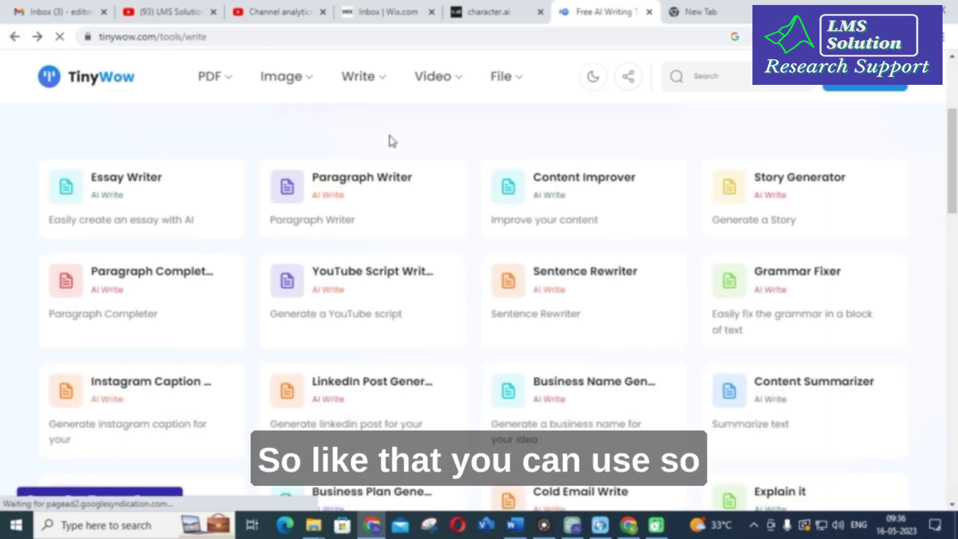
pyautogui.scroll(-2, 361, 175)
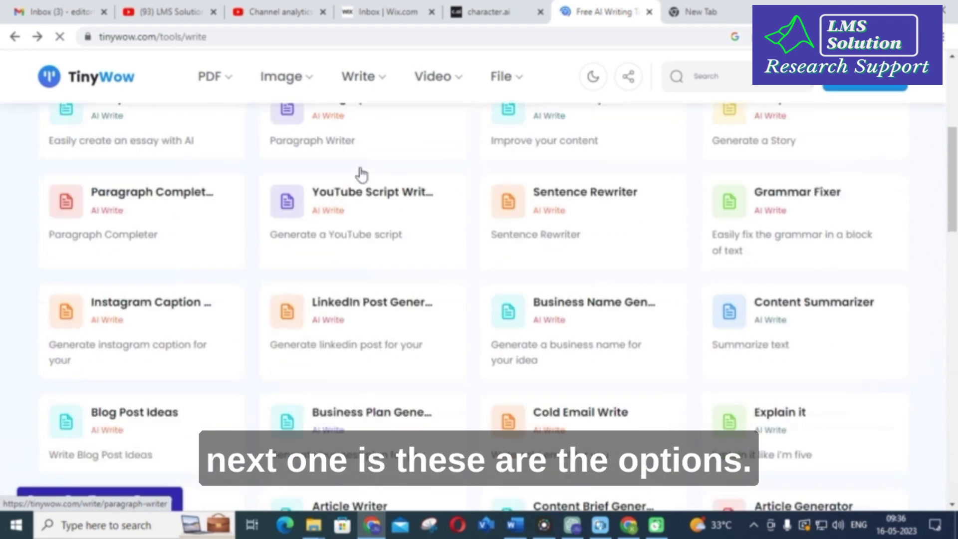
pyautogui.scroll(-1, 359, 175)
pyautogui.scroll(4, 359, 175)
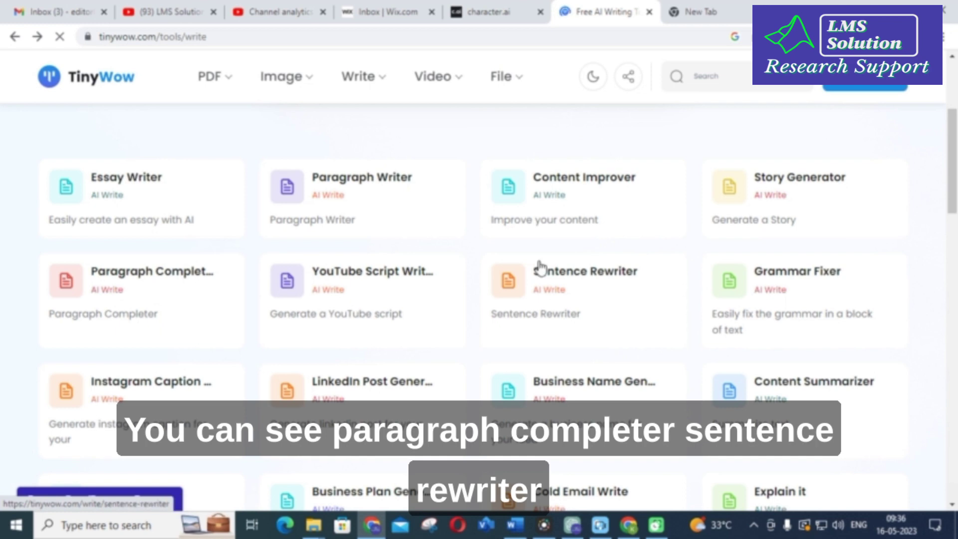
pyautogui.click(594, 278)
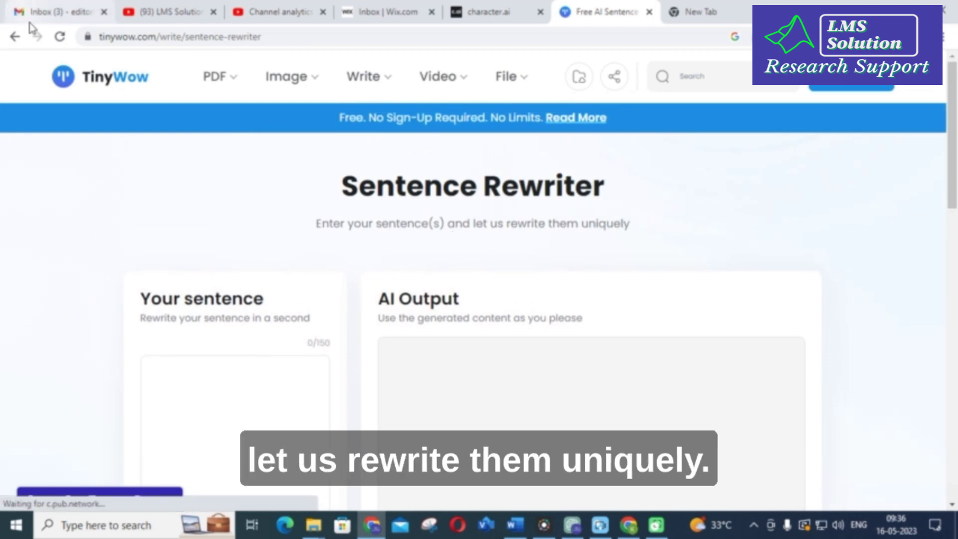
# - Go back to the tools list, open the Grammar Fixer and run it on the abstract's first sentence
pyautogui.click(16, 36)
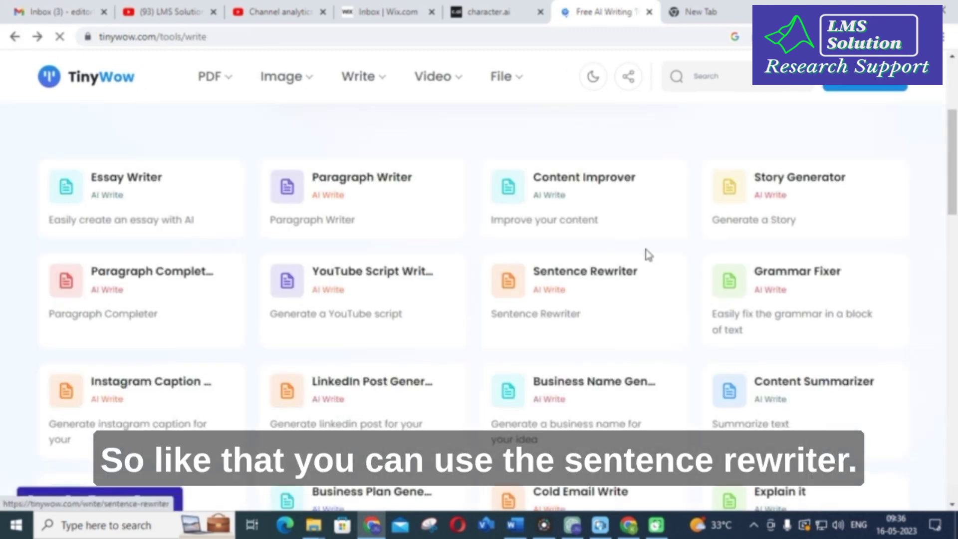
pyautogui.click(794, 277)
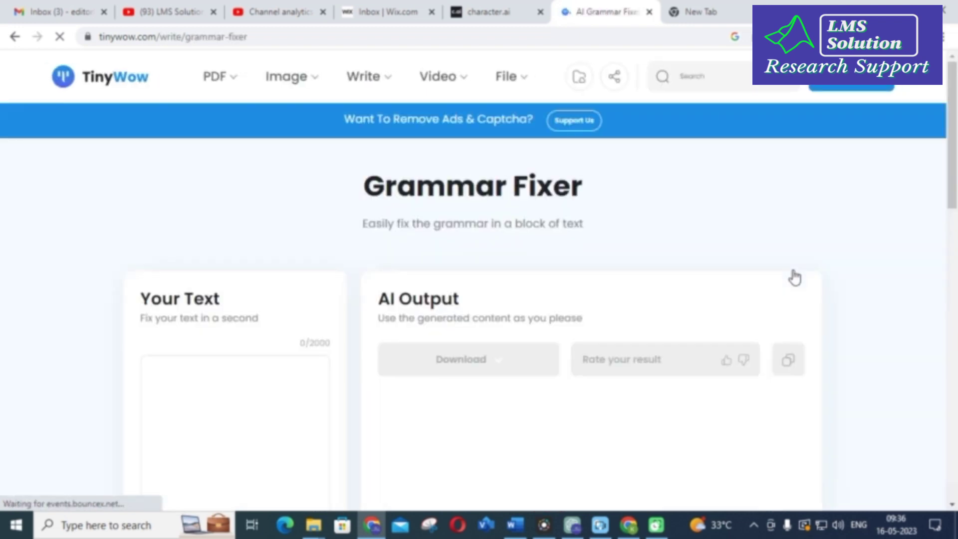
pyautogui.click(179, 372)
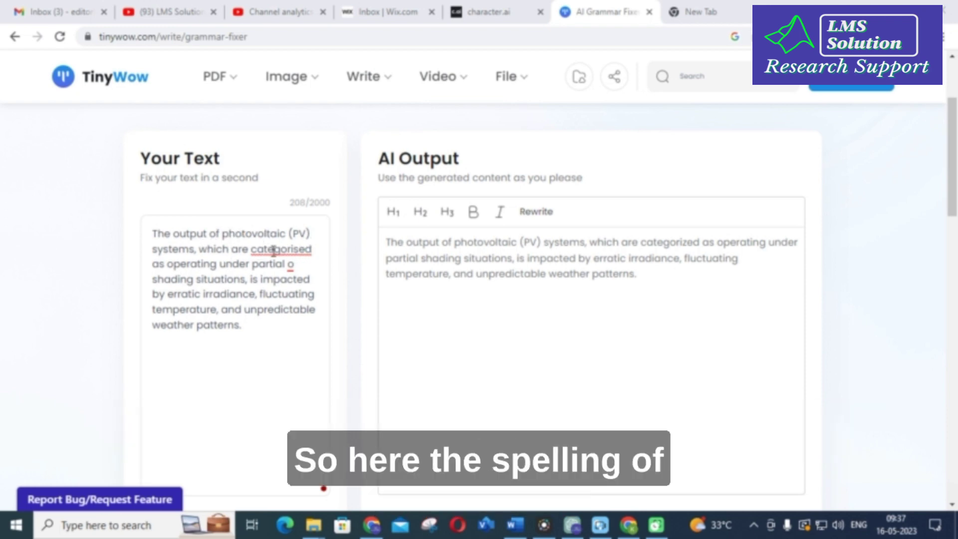
# - Compare "categorised" and the stray "o" in the original sentence with the Grammar Fixer's corrected output
pyautogui.moveTo(251, 248); pyautogui.dragTo(319, 252)
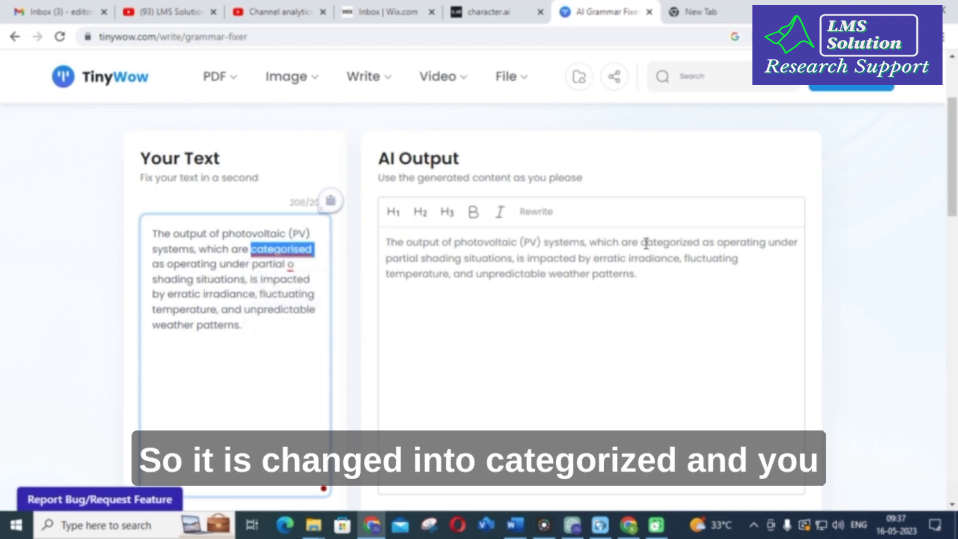
pyautogui.moveTo(641, 243); pyautogui.dragTo(702, 244)
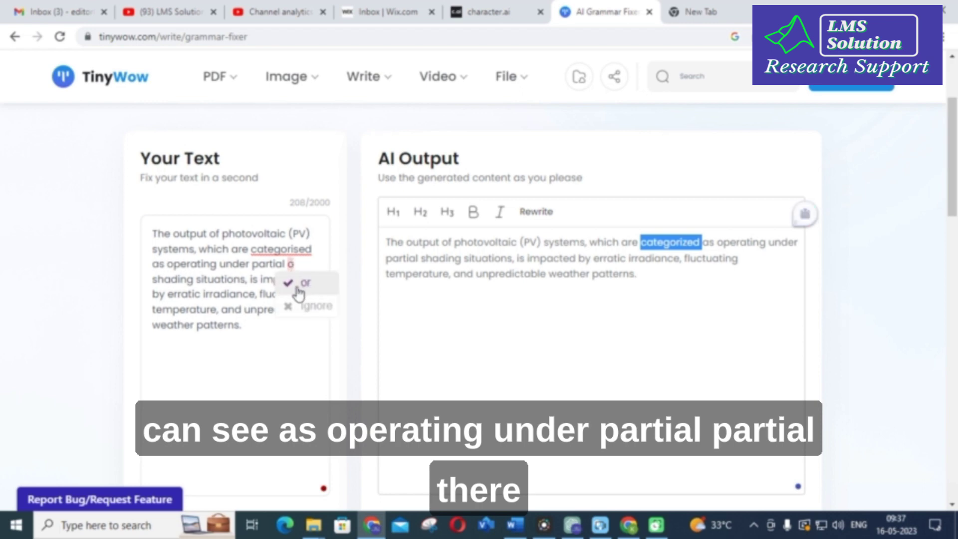
pyautogui.click(304, 262)
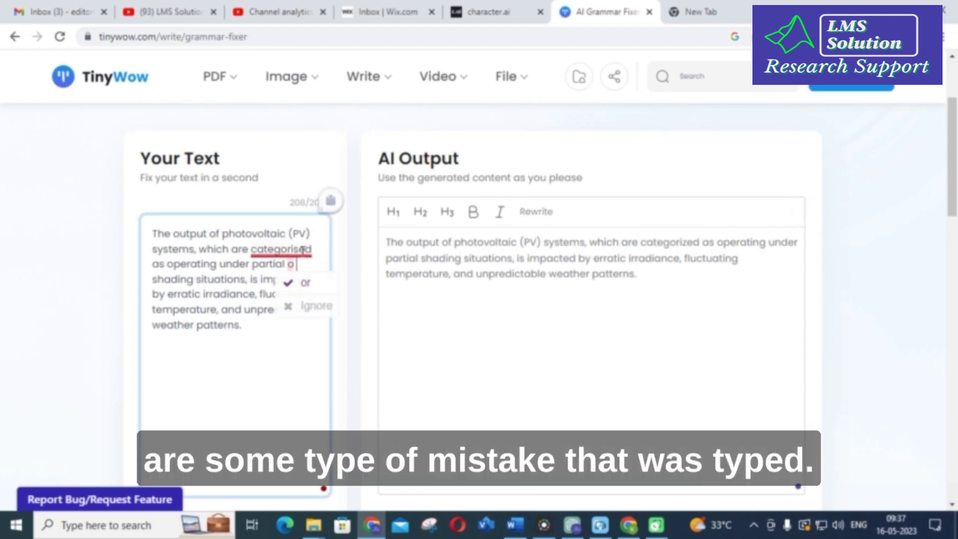
pyautogui.moveTo(280, 249)
pyautogui.click(282, 363)
pyautogui.click(700, 269)
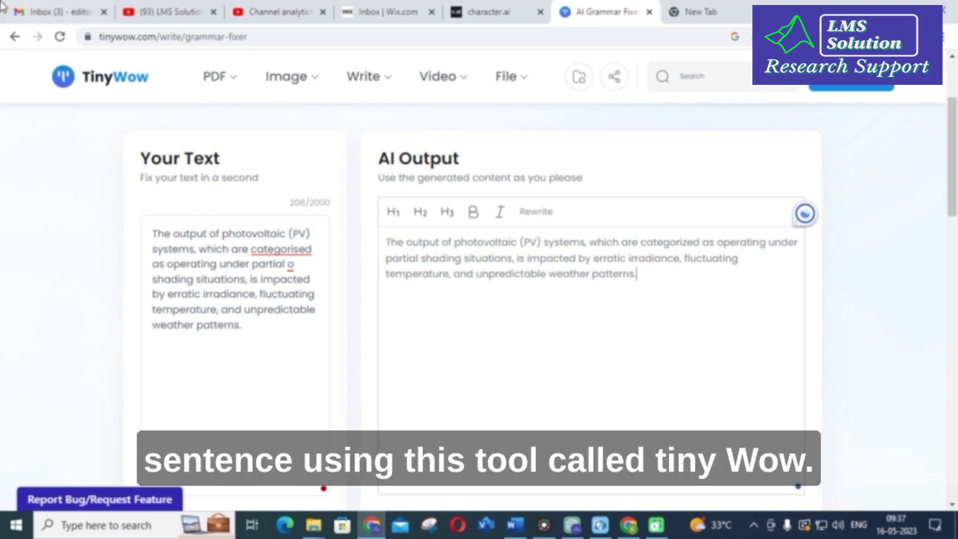
# - Return to the AI Write tools list and open the Content Summarizer
pyautogui.click(15, 37)
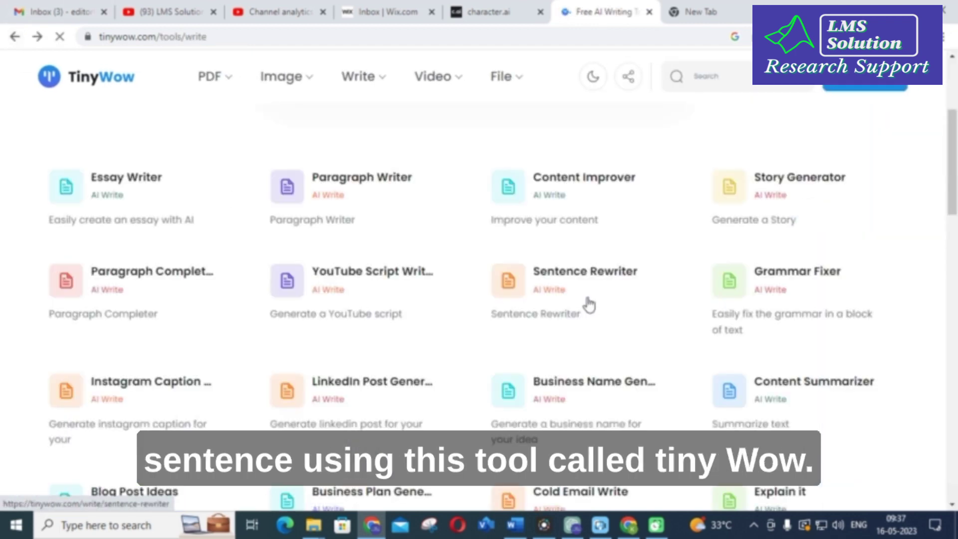
pyautogui.scroll(-3, 463, 279)
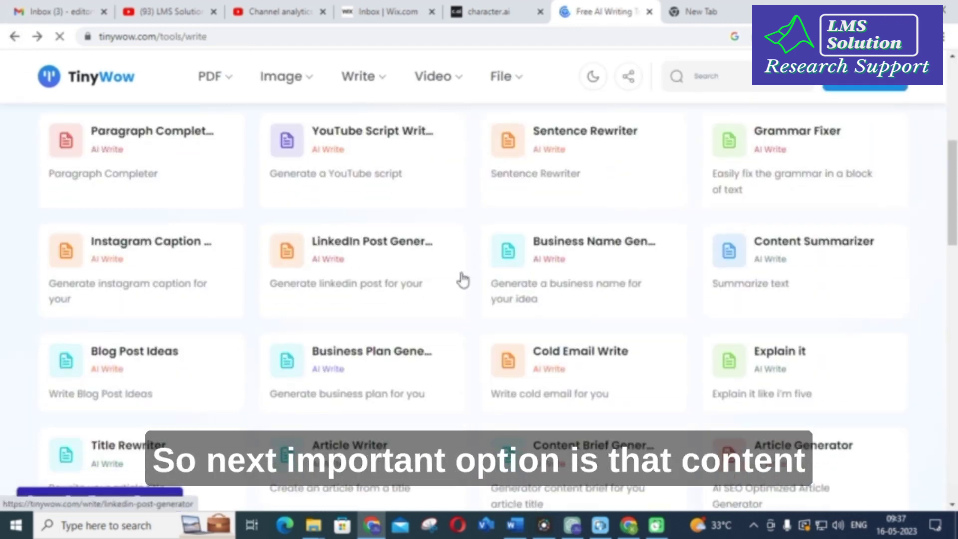
pyautogui.click(791, 253)
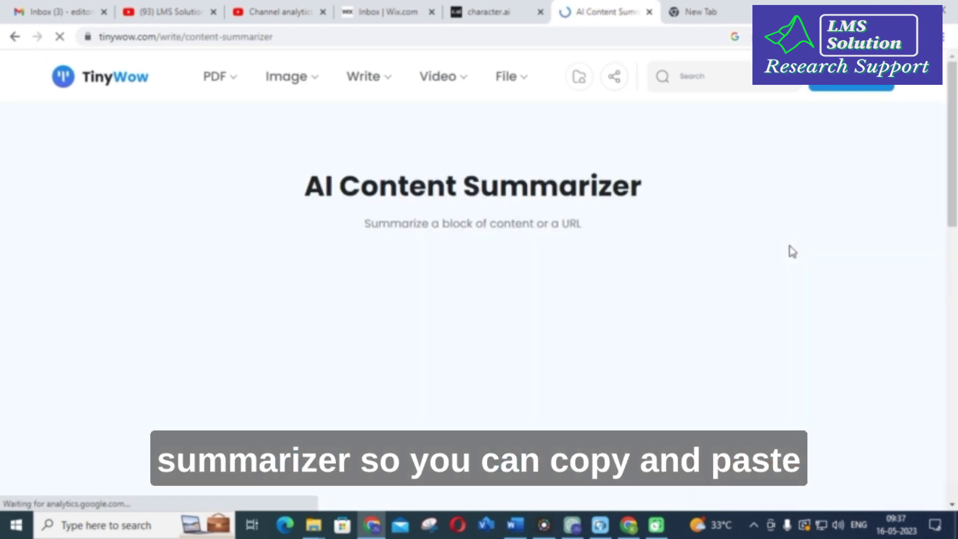
pyautogui.click(194, 393)
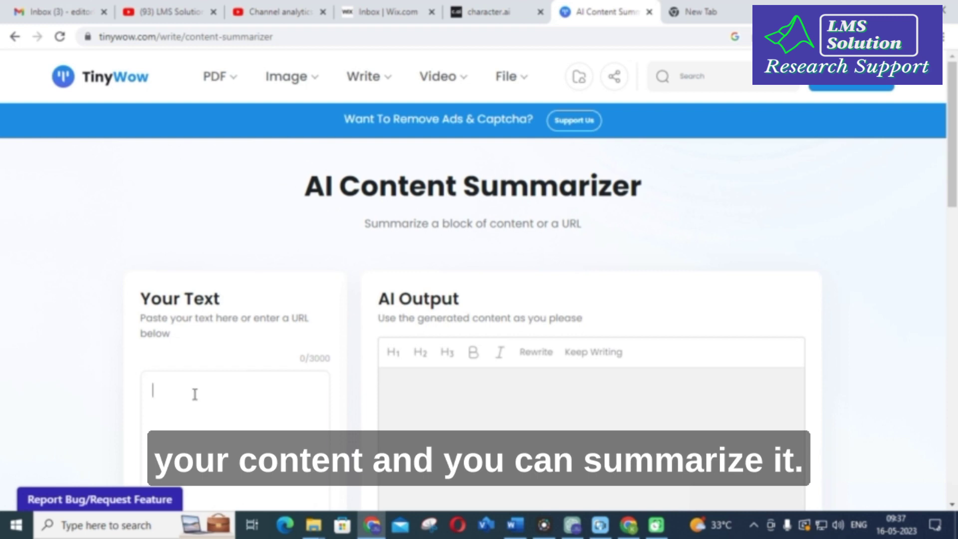
pyautogui.hotkey('ctrl', 'v')
pyautogui.scroll(-5, 190, 417)
pyautogui.scroll(5, 142, 389)
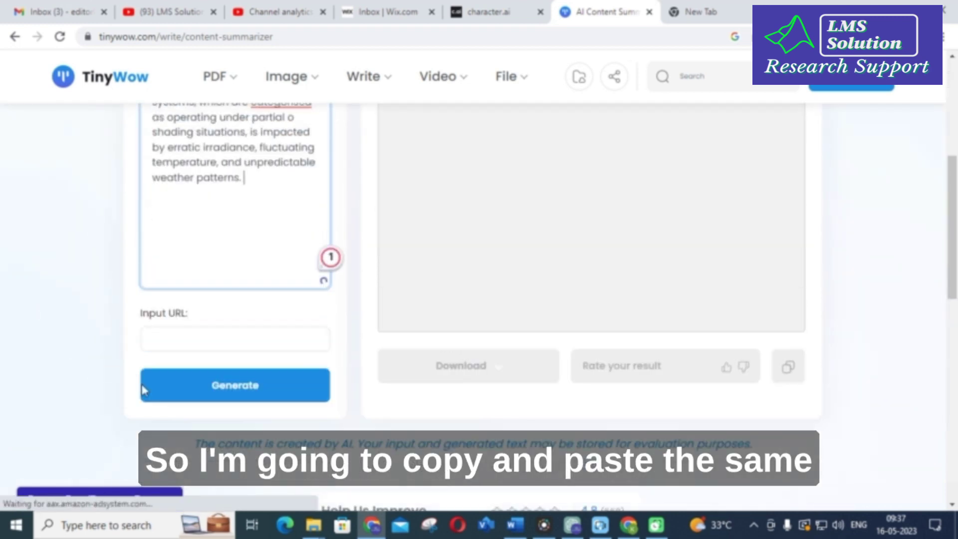
pyautogui.moveTo(152, 248); pyautogui.dragTo(273, 353)
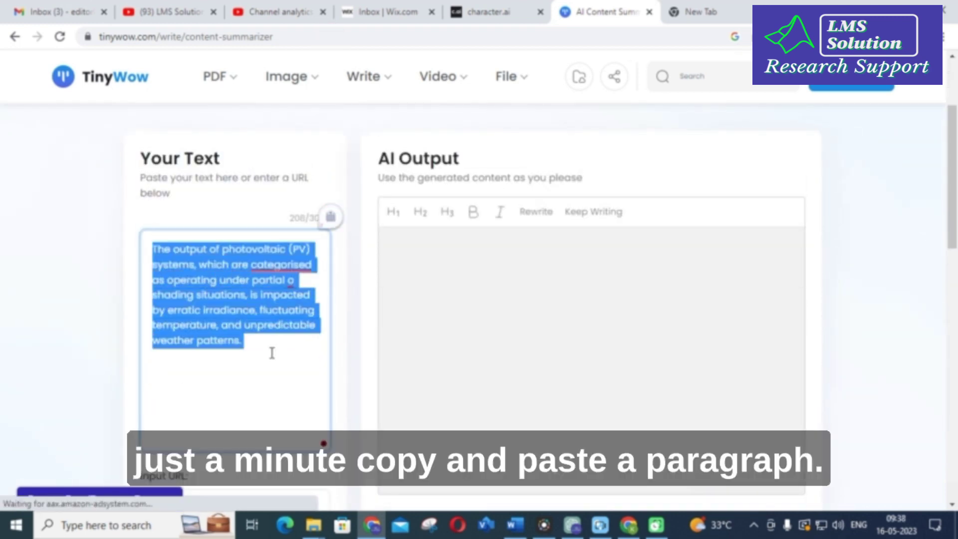
pyautogui.press('BackSpace')
# - Switch to the "dandelion intro" document in Word and copy the entire abstract paragraph
pyautogui.click(515, 525)
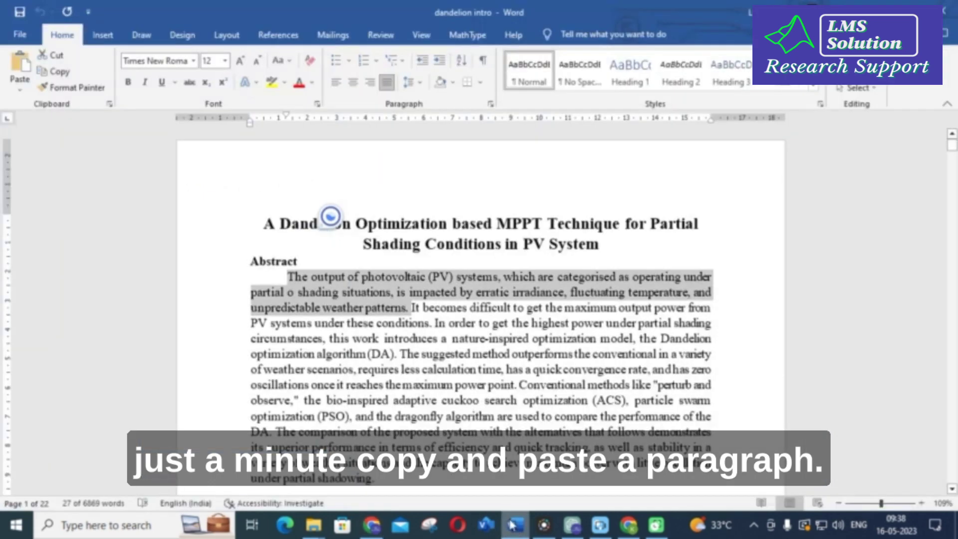
pyautogui.click(298, 277)
pyautogui.scroll(-3, 289, 199)
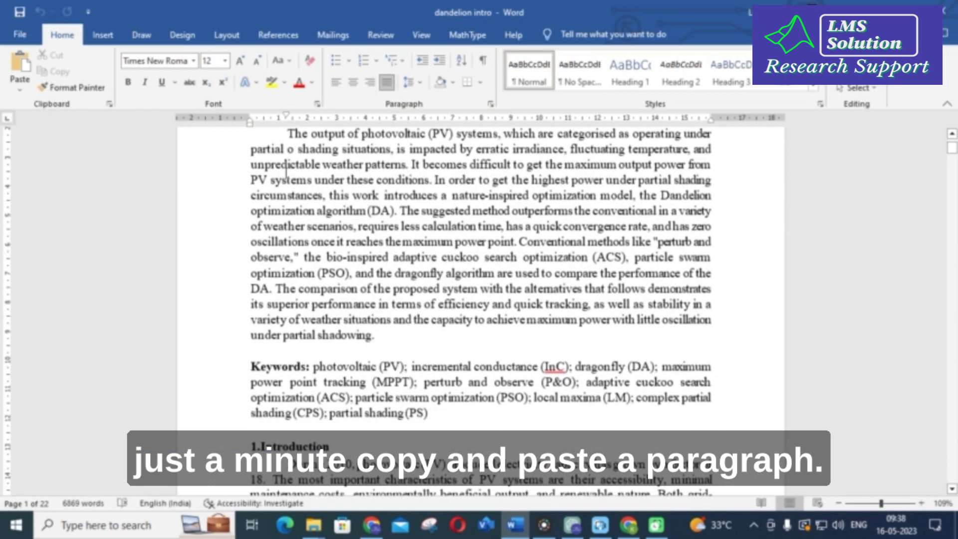
pyautogui.moveTo(290, 133); pyautogui.dragTo(416, 341)
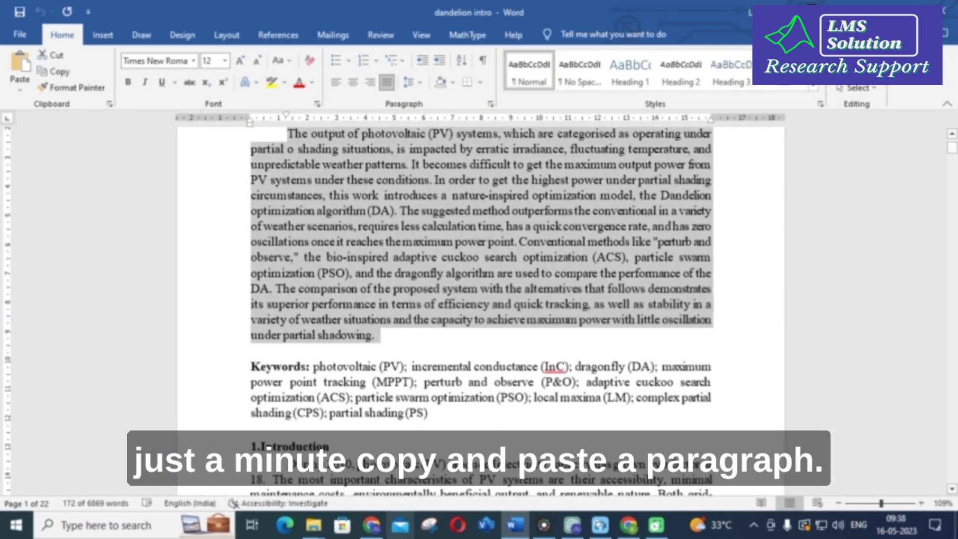
# - Switch back to the browser, paste the abstract into the Content Summarizer and generate its summary
pyautogui.click(372, 524)
pyautogui.click(199, 268)
pyautogui.hotkey('ctrl', 'v')
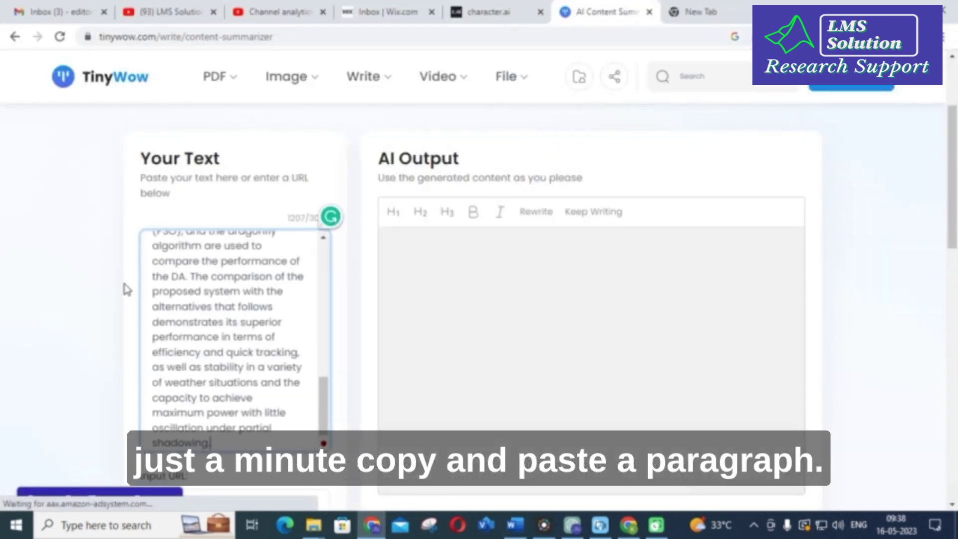
pyautogui.scroll(-1, 124, 289)
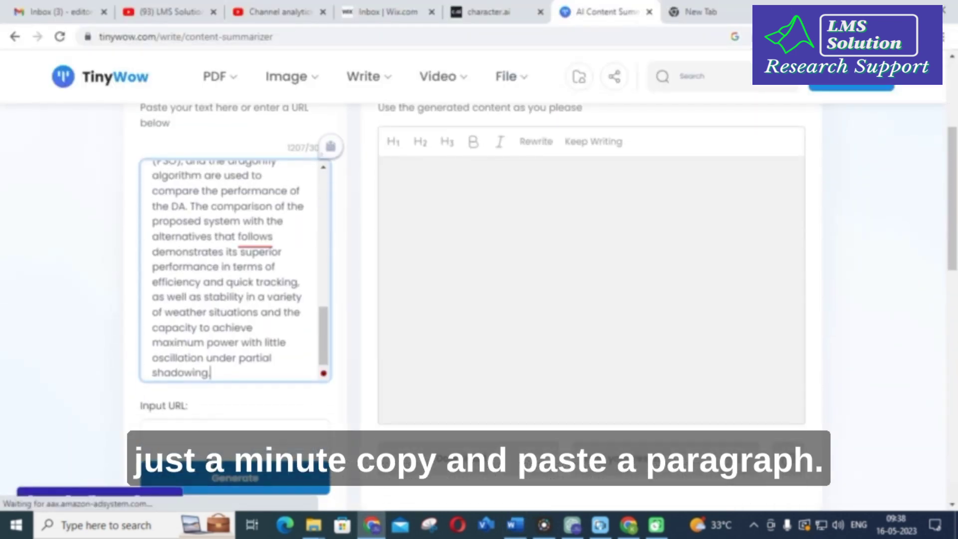
pyautogui.click(219, 434)
pyautogui.click(239, 478)
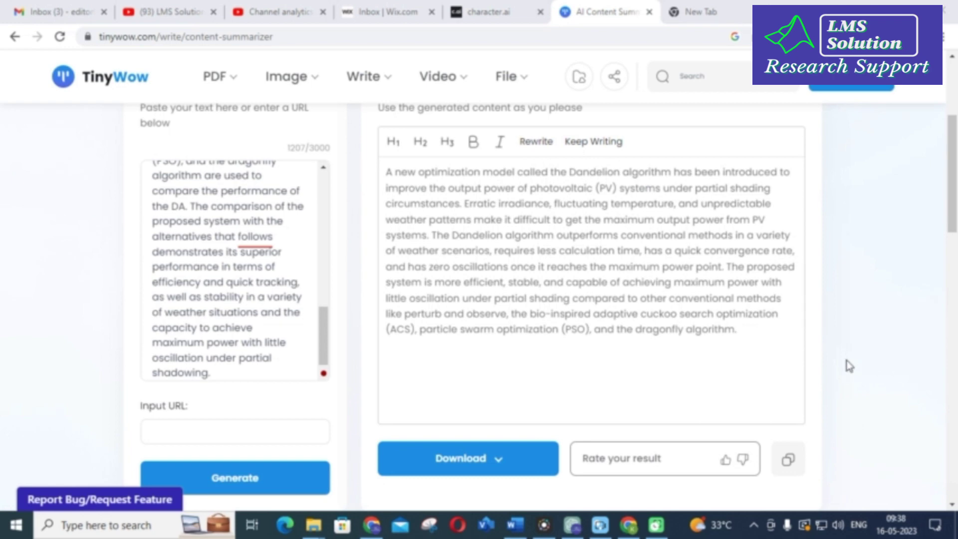
# - Review the generated summary of the abstract and highlight its full text
pyautogui.scroll(3, 872, 483)
pyautogui.scroll(-2, 887, 505)
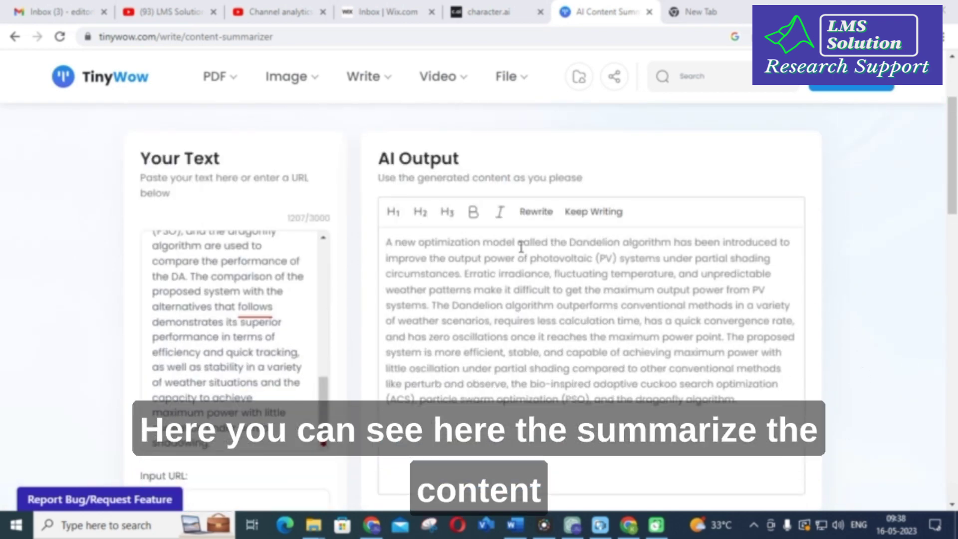
pyautogui.moveTo(388, 242); pyautogui.dragTo(738, 402)
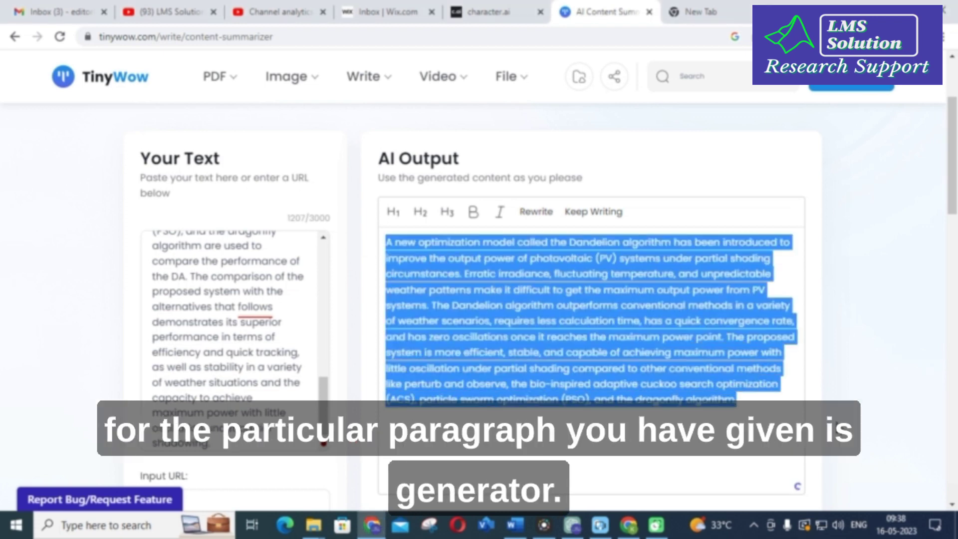
# - Return to the AI Write tools list and browse it for the Poll Generator
pyautogui.click(13, 36)
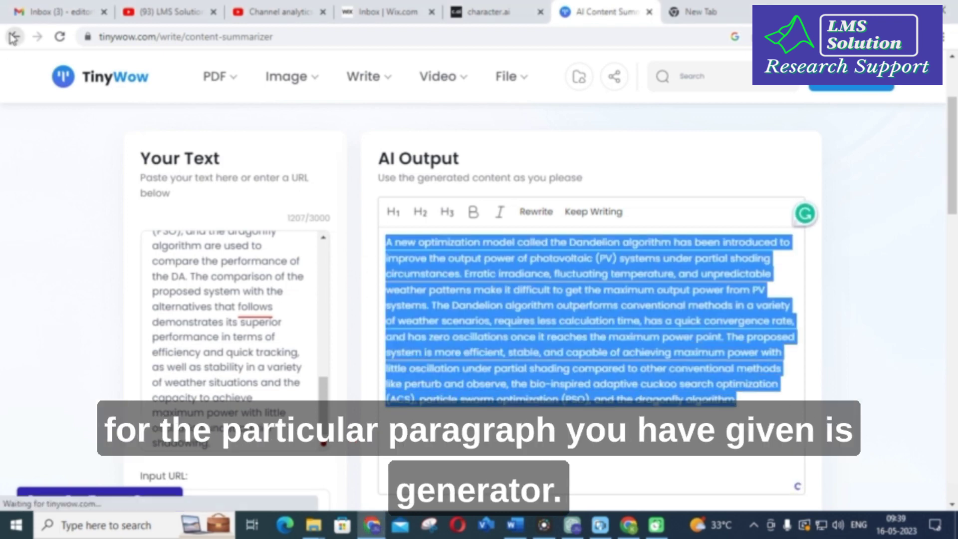
pyautogui.scroll(-4, 310, 158)
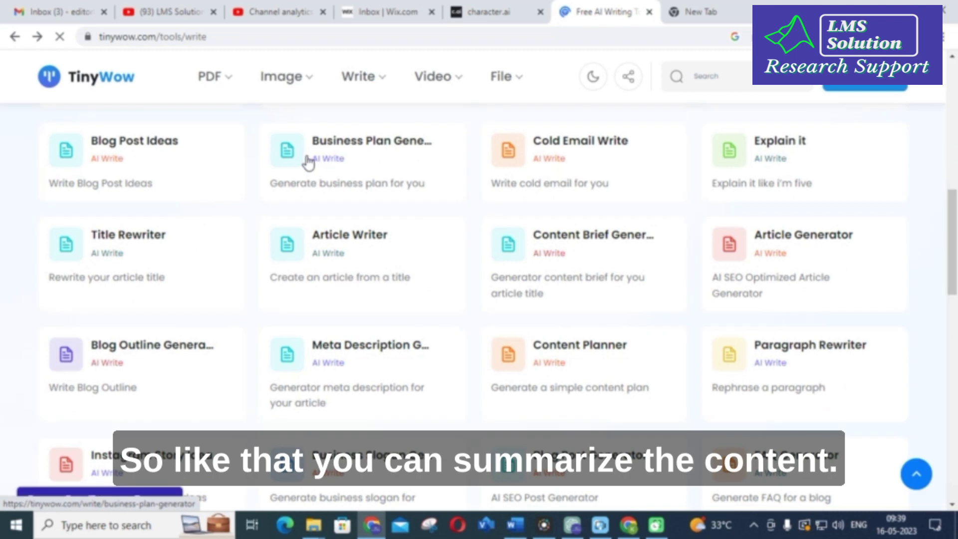
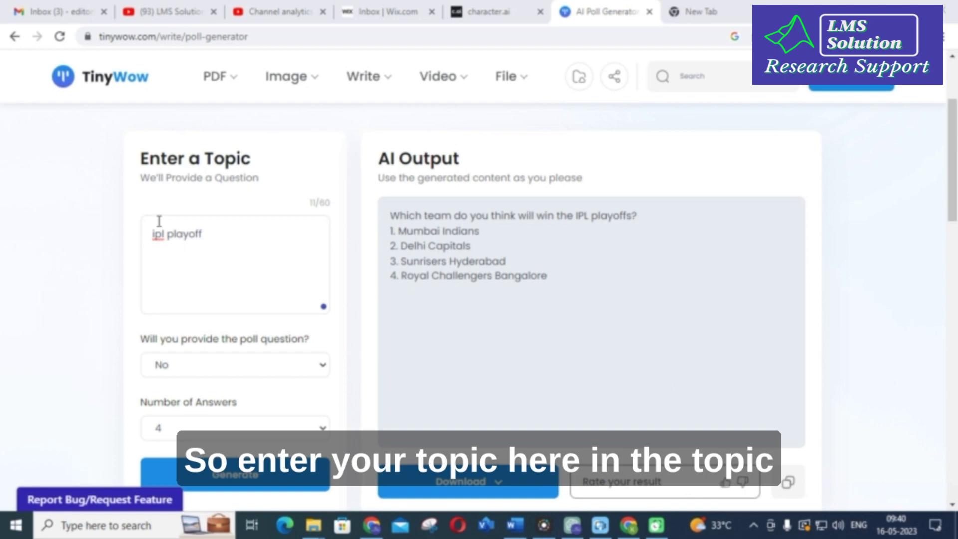
# - Review the Poll Generator's topic "ipl playoff", its answer settings and the generated poll question with its options
pyautogui.scroll(2, 32, 235)
pyautogui.scroll(-3, 35, 235)
pyautogui.scroll(3, 36, 235)
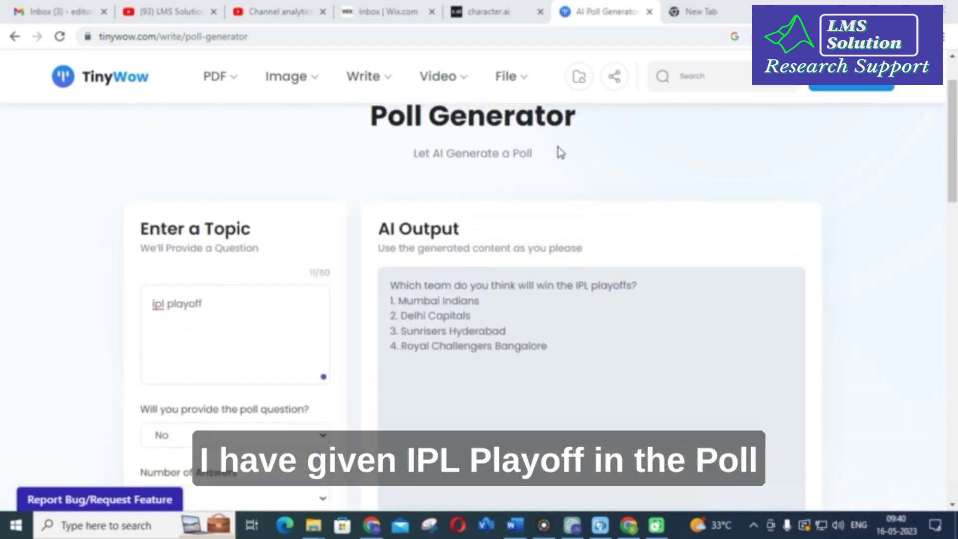
pyautogui.scroll(1, 363, 188)
pyautogui.scroll(-4, 297, 239)
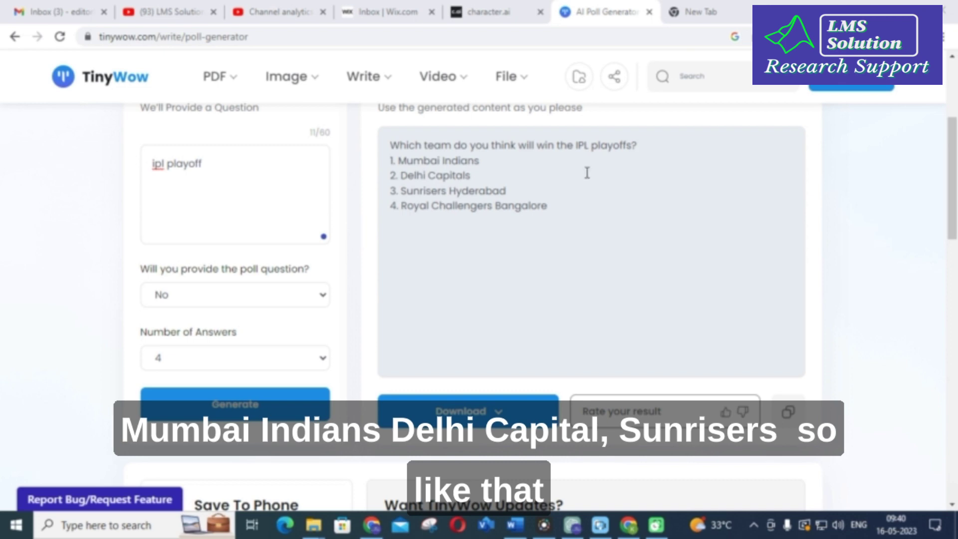
# - Return to the AI Write tools list, open the Content Shortener and paste the copied abstract as its text
pyautogui.click(13, 37)
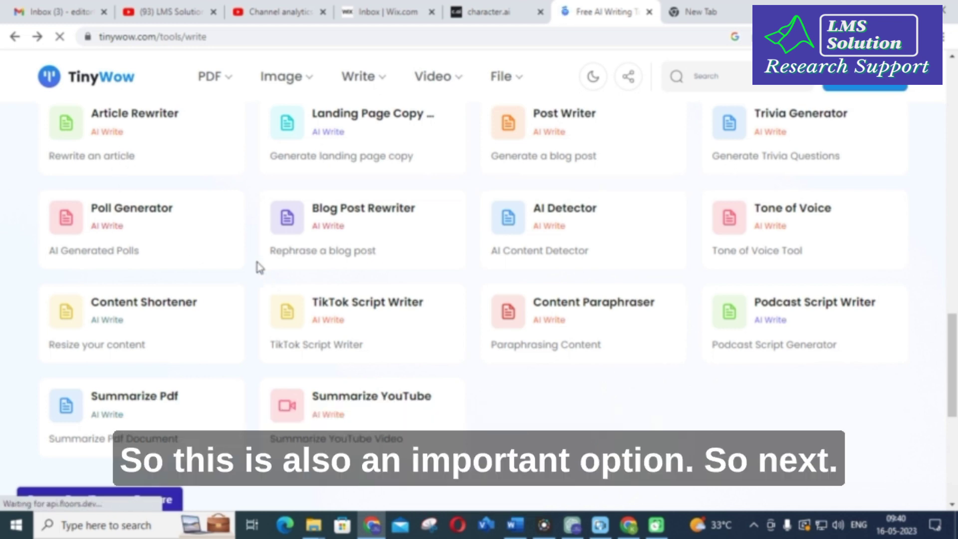
pyautogui.scroll(-3, 120, 220)
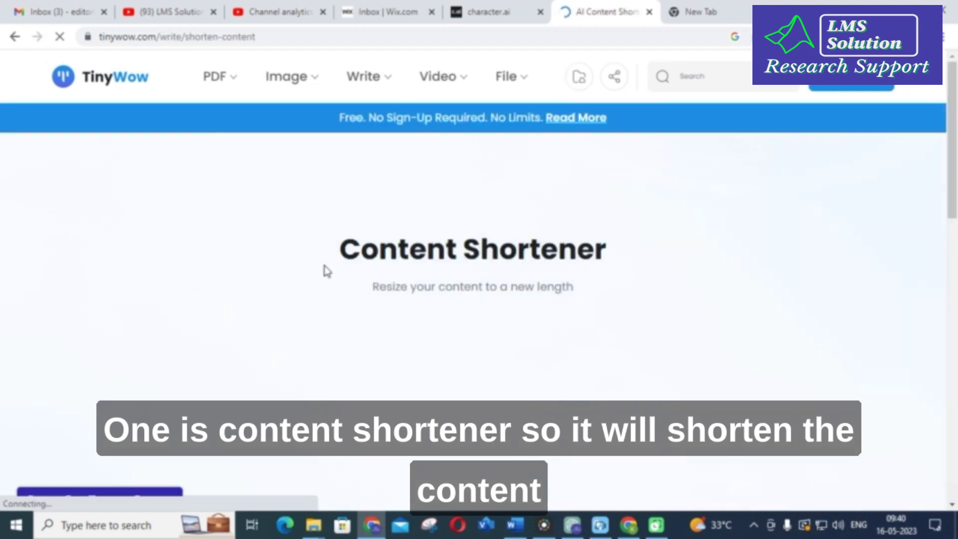
pyautogui.click(214, 429)
pyautogui.hotkey('ctrl', 'v')
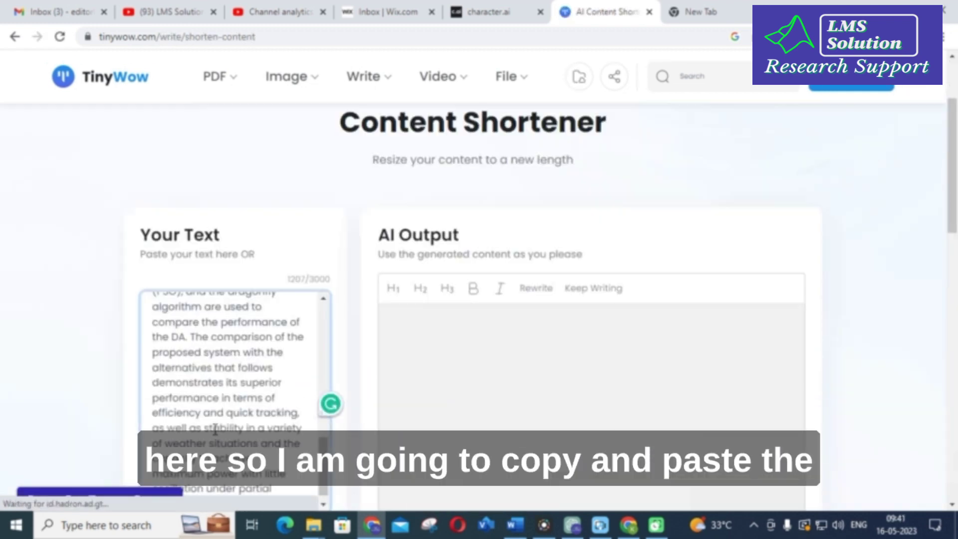
pyautogui.scroll(-4, 165, 258)
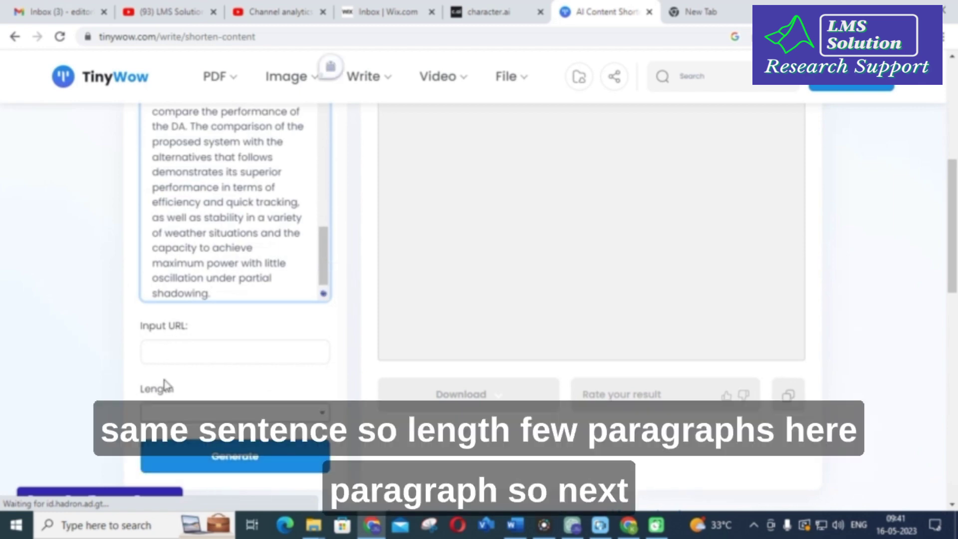
# - Set the output length to "a Paragraph" and generate the shortened version of the abstract
pyautogui.click(166, 414)
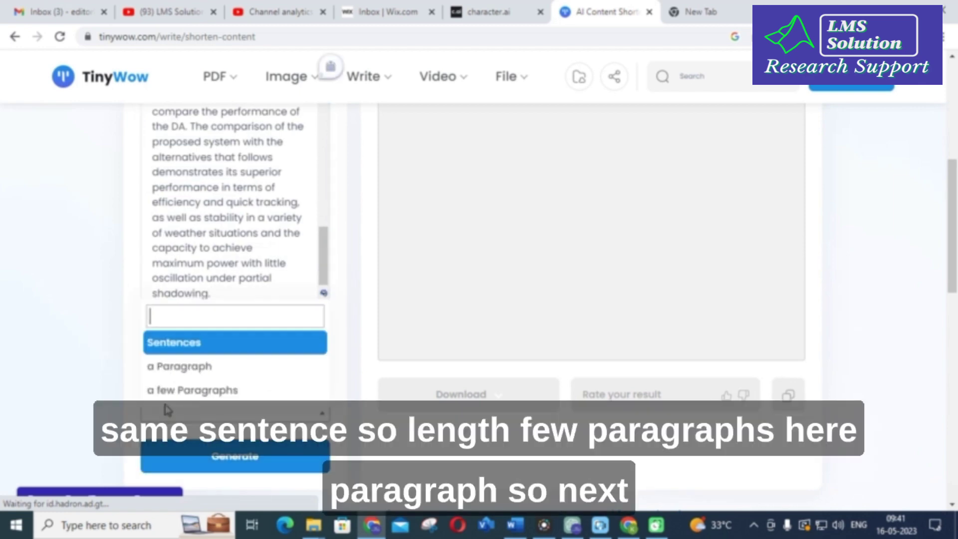
pyautogui.click(189, 368)
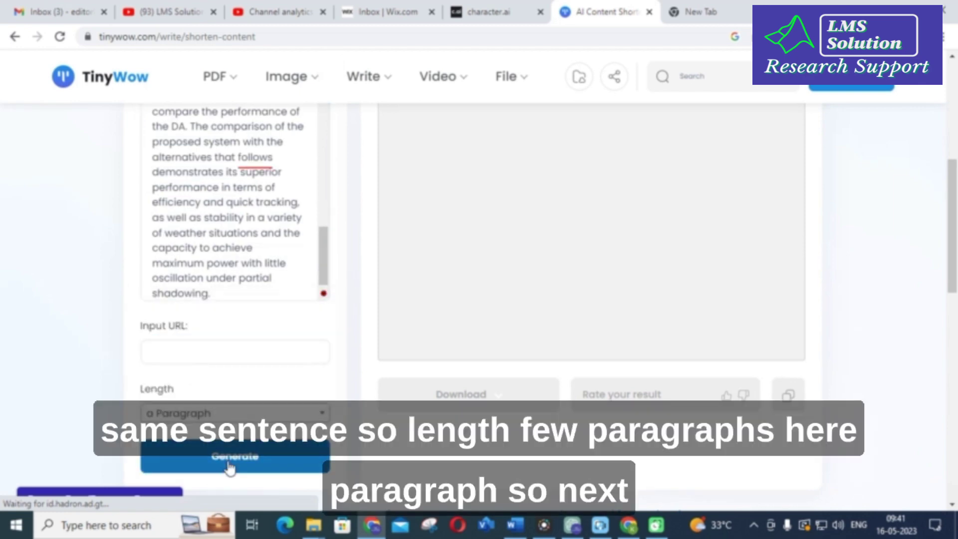
pyautogui.click(230, 462)
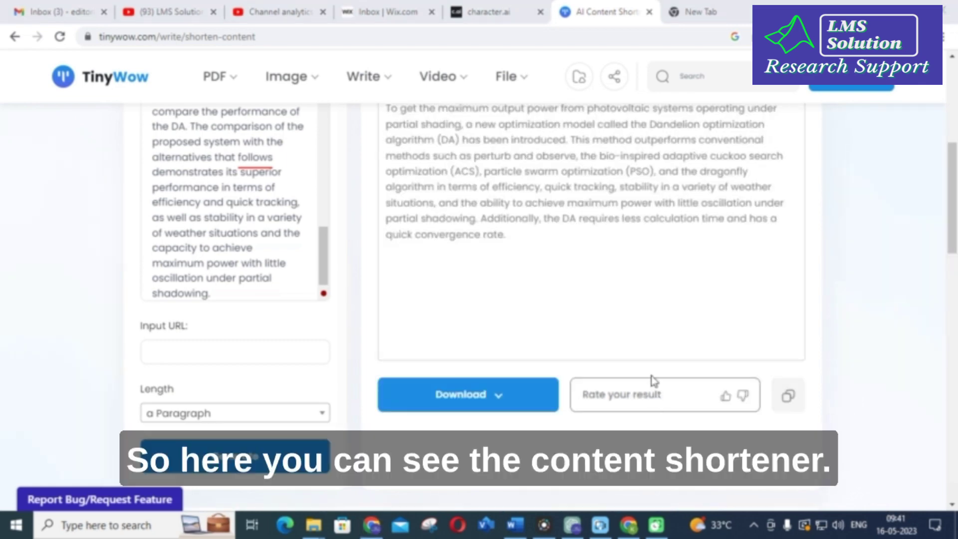
# - Review the shortened abstract, highlight its full text and check the download option below it
pyautogui.scroll(4, 509, 349)
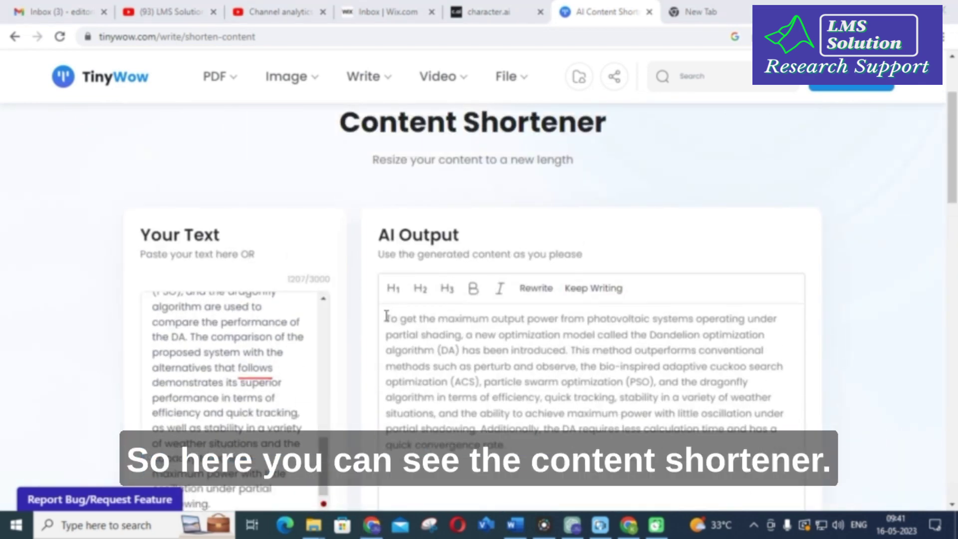
pyautogui.moveTo(387, 316); pyautogui.dragTo(505, 443)
pyautogui.scroll(-4, 189, 279)
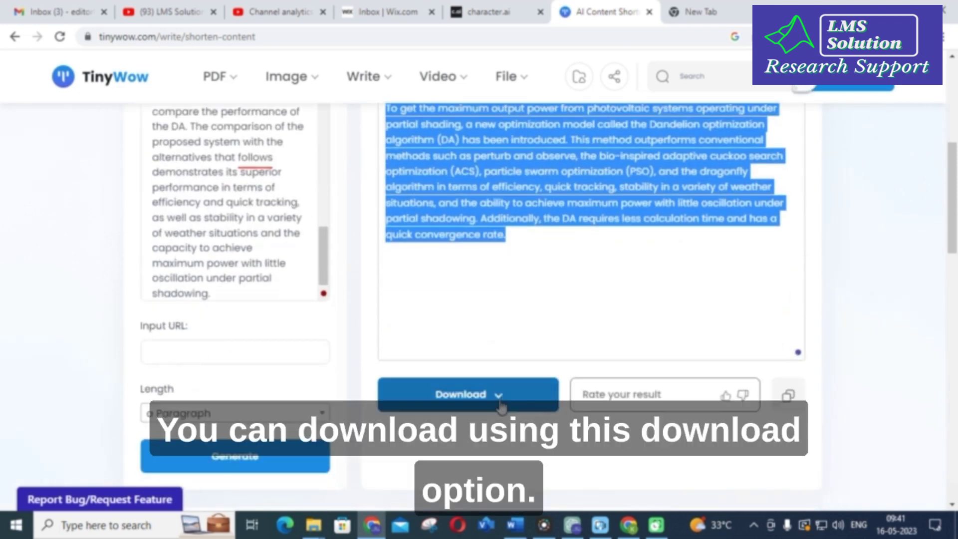
# - Return to the AI Write tools list, look through the remaining writing tools and view the available Video tools
pyautogui.click(15, 37)
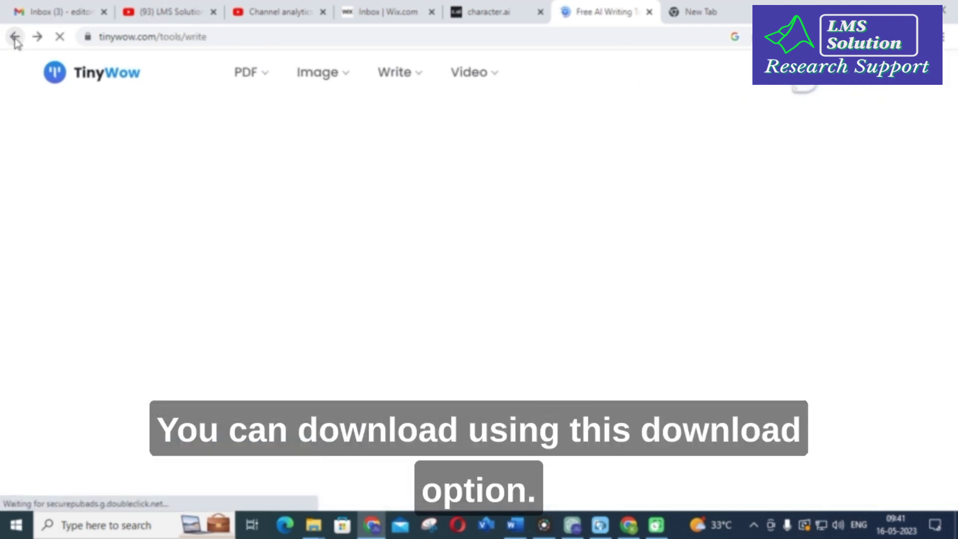
pyautogui.scroll(-3, 249, 194)
pyautogui.scroll(3, 242, 205)
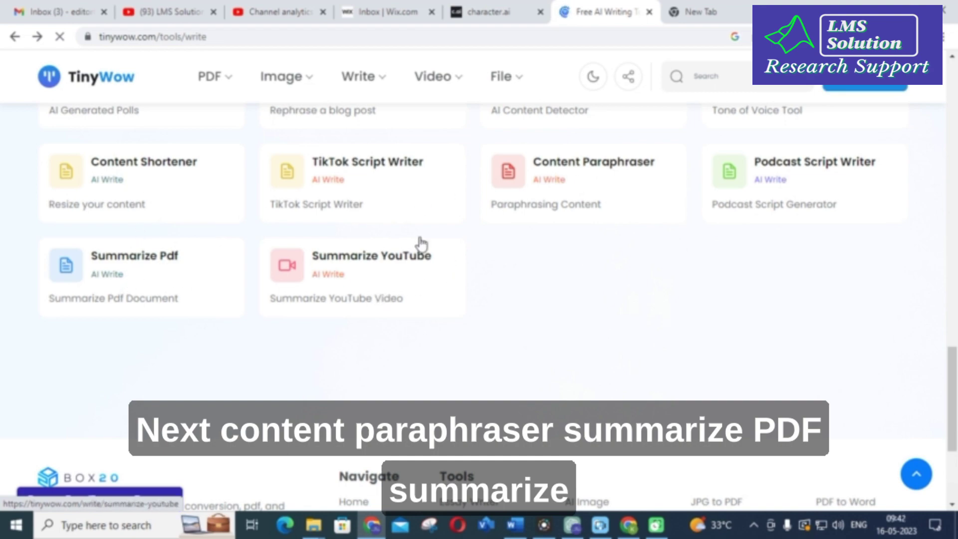
pyautogui.scroll(10, 350, 272)
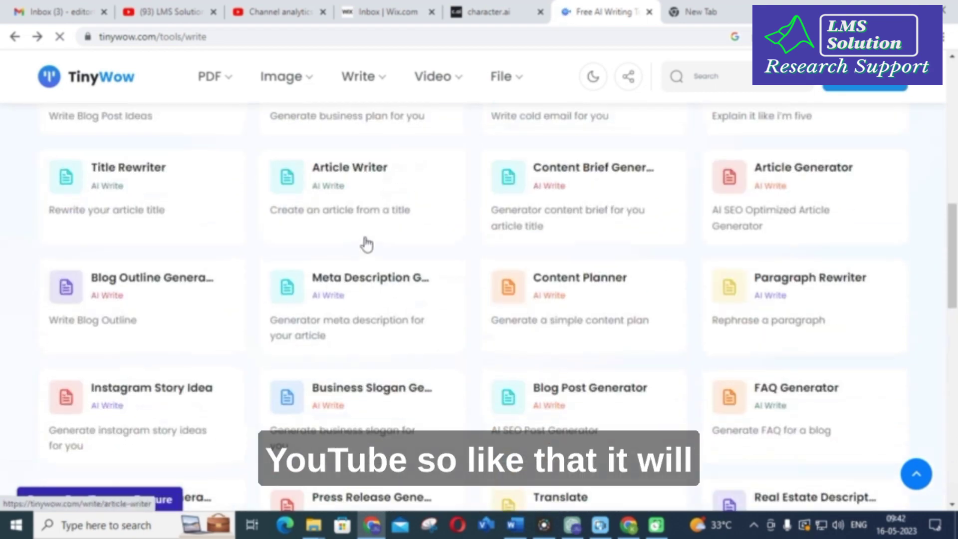
pyautogui.scroll(5, 367, 244)
pyautogui.moveTo(364, 79)
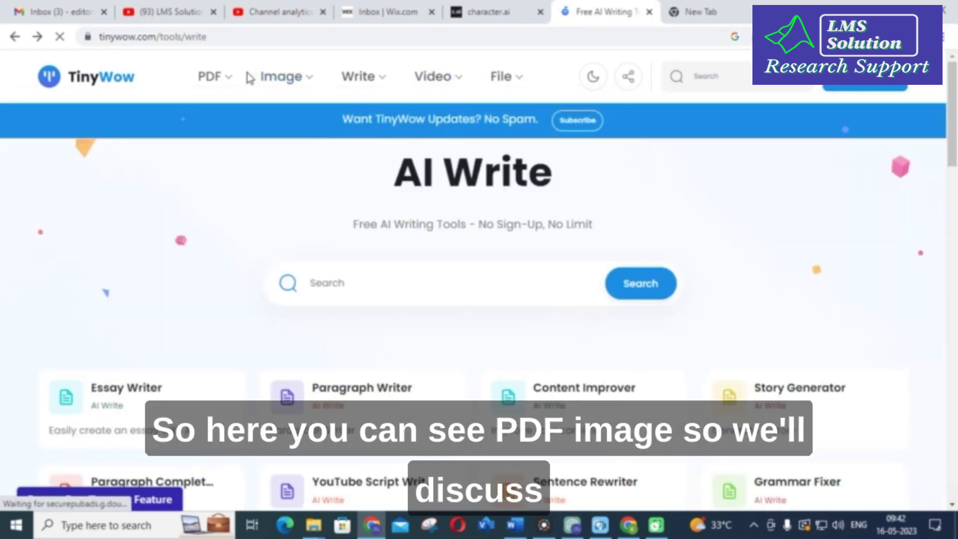
pyautogui.moveTo(442, 83)
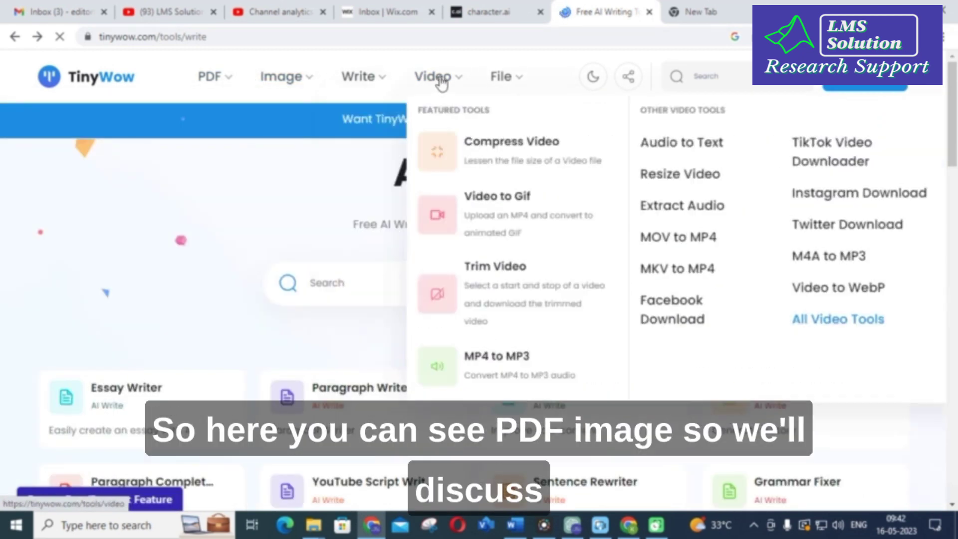